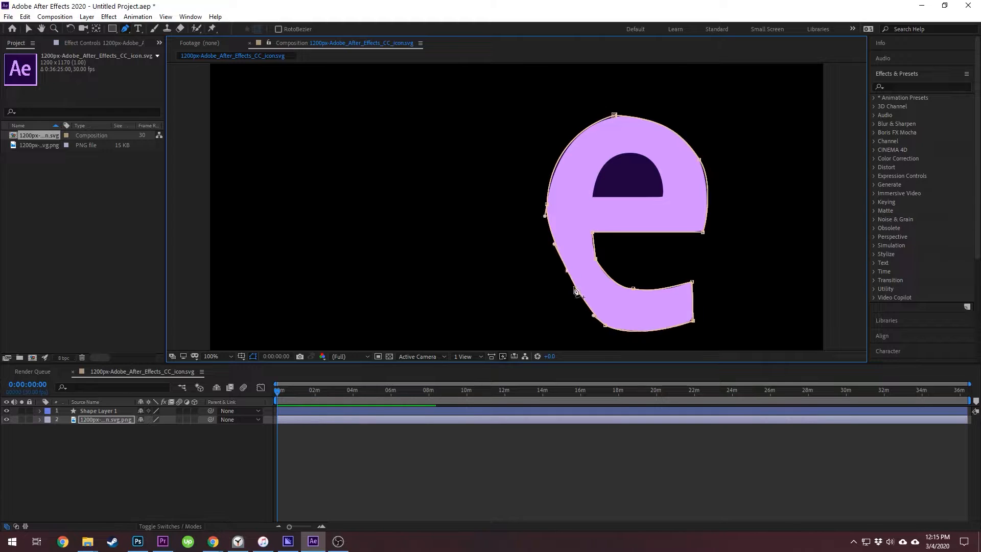
Refine the mask path at the lowercase e's top point, lower-left edge and inner corner
left_click_drag(615, 115, 615, 116)
mouse_move(568, 270)
left_mouse_down()
mouse_move(547, 298)
mouse_move(558, 285)
left_mouse_up()
left_click(657, 232)
left_click_drag(593, 233, 587, 235)
Delete Shape Layer 1 and invert Mask 1 on the logo image layer
left_click(95, 411)
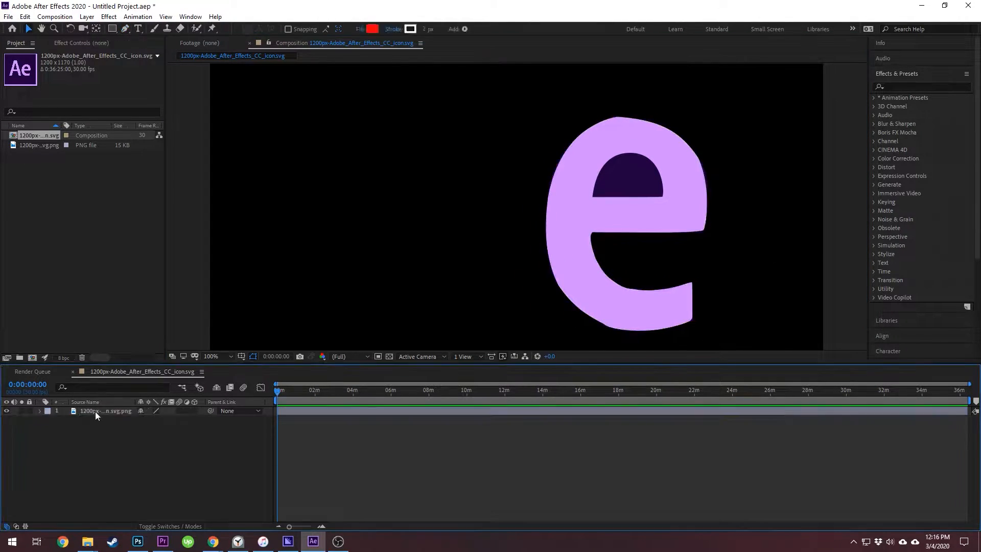
key("Delete")
left_click(39, 411)
left_click(176, 428)
Adjust Mask 1's points along the e's upper-right, lower-left and inner curves to fit the letter
left_click(82, 428)
left_click_drag(699, 159, 660, 114)
left_click(558, 285)
left_click_drag(575, 311, 573, 318)
left_click(29, 29)
left_click_drag(595, 258, 592, 257)
left_click(605, 325)
Turn off Mask 1's inversion and move the cut-out e around the composition
left_click(153, 470)
left_click(176, 428)
scroll(534, 170, "down", 1)
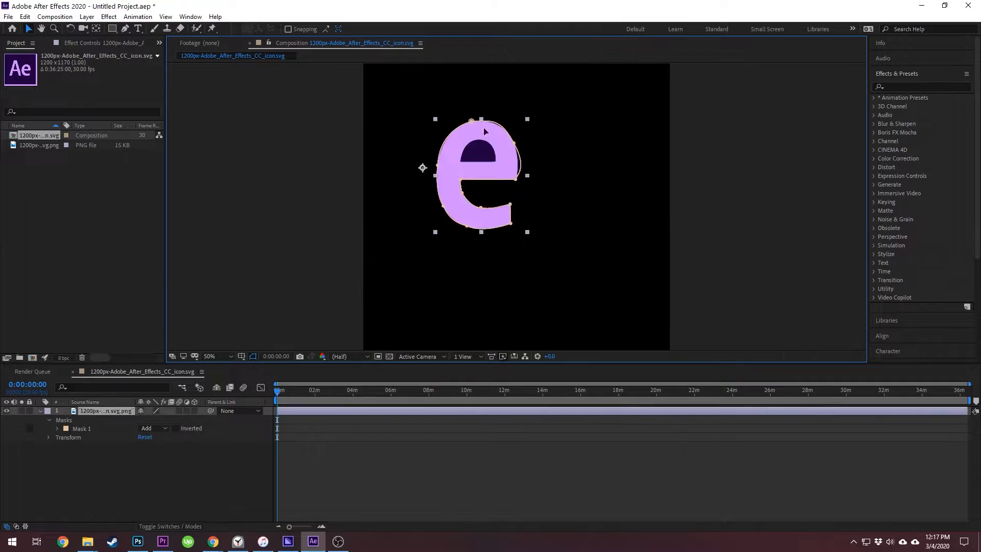
left_click_drag(483, 127, 612, 220)
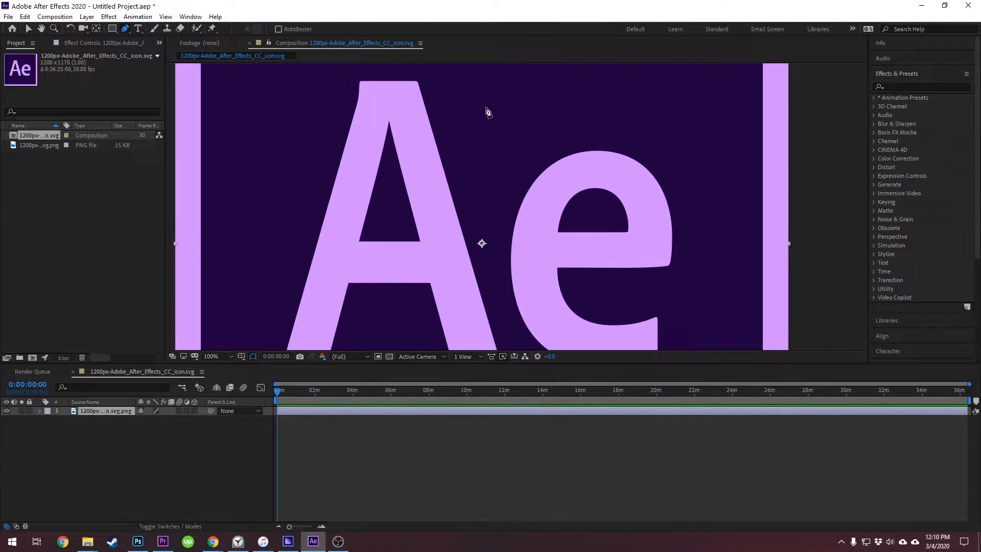
Draw a closed four-point mask with the Pen tool over the area above the lowercase e
left_click(485, 107)
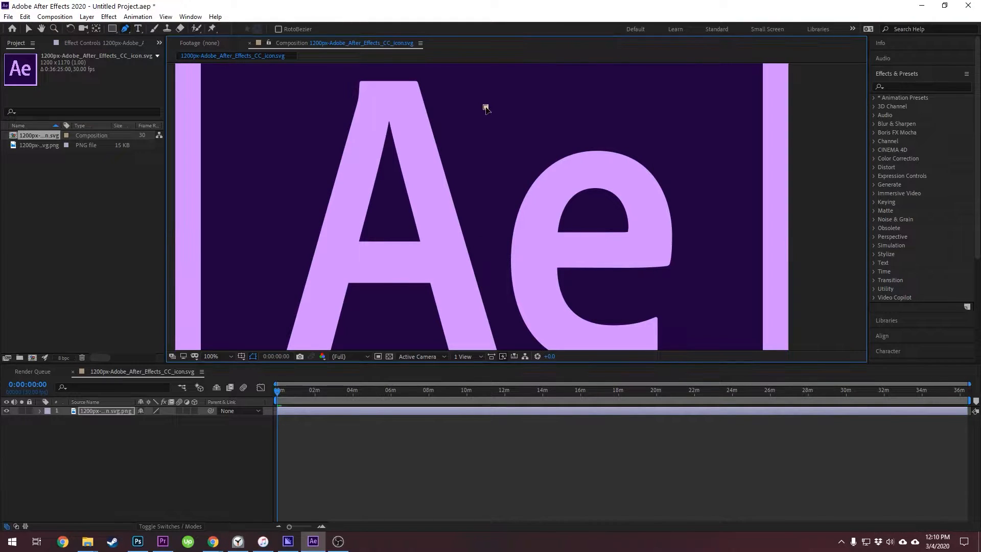
left_click(669, 104)
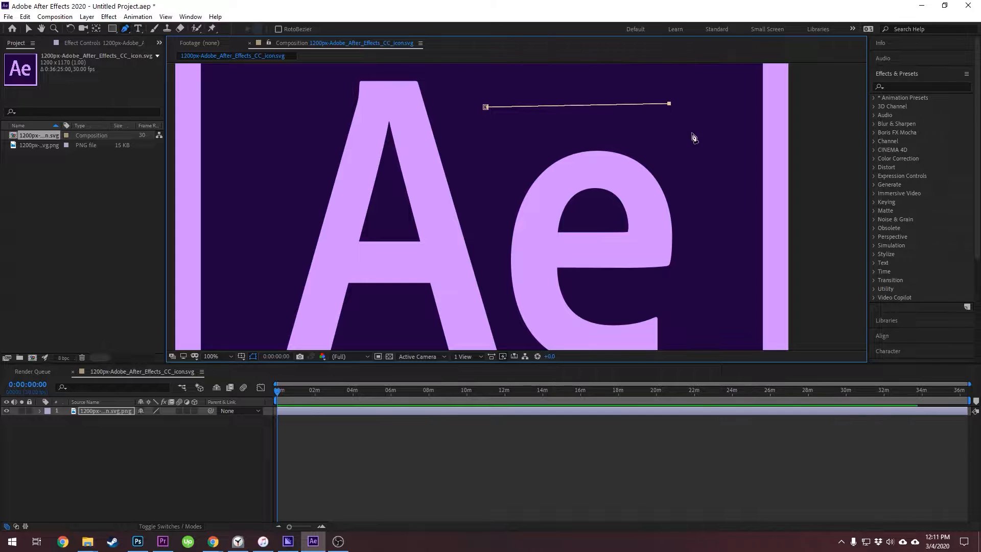
left_click(685, 162)
left_click(483, 162)
left_click(485, 107)
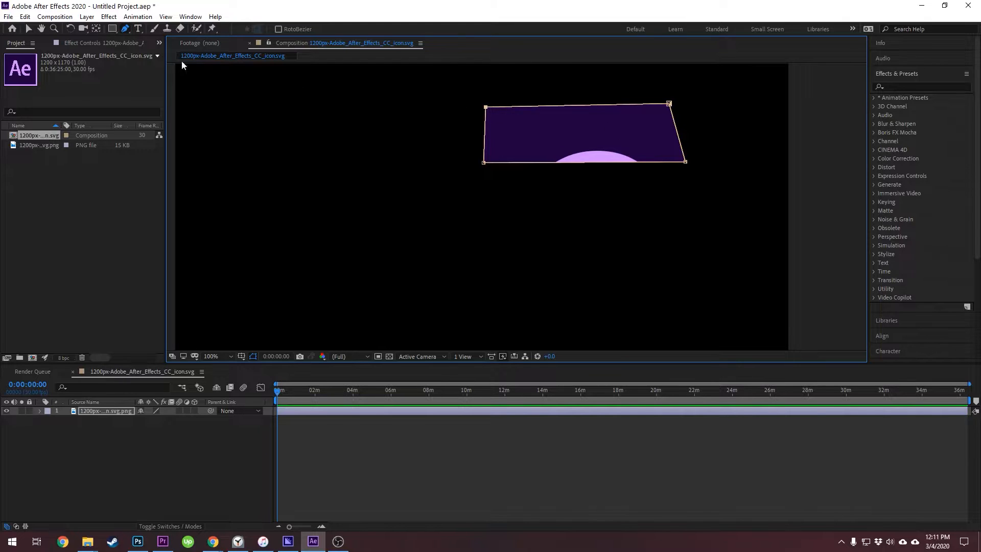
Move the masked logo layer slightly, and undo both the move and the four-point mask
left_click(28, 29)
left_click(597, 135)
left_click_drag(593, 123, 573, 128)
key("ctrl+z")
key("ctrl+z")
key("ctrl+z")
key("ctrl+z")
key("ctrl+z")
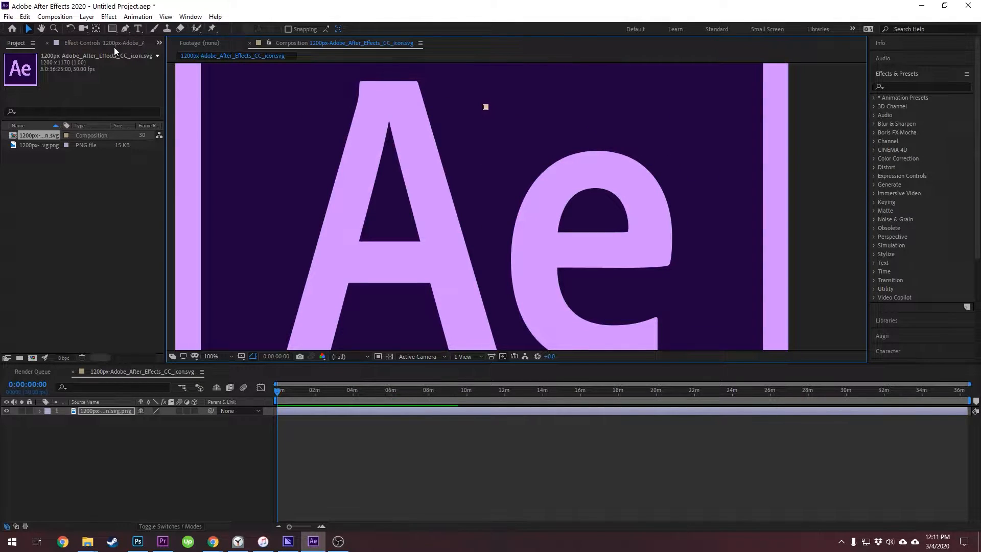
key("ctrl+z")
Draw an open three-point Pen path around the e's upper right, with a curved first point
left_click(124, 29)
left_click_drag(563, 122, 647, 93)
left_click(705, 158)
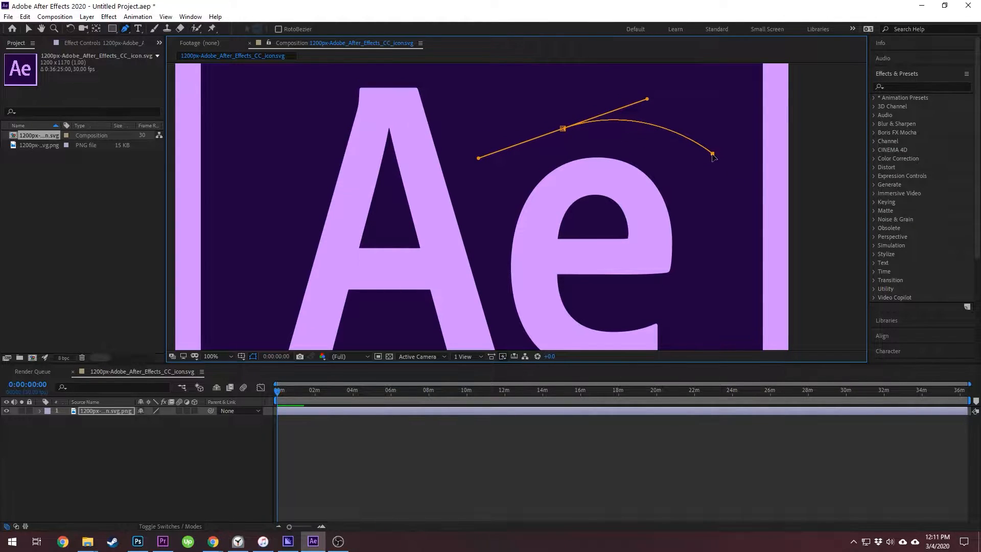
left_click(725, 252)
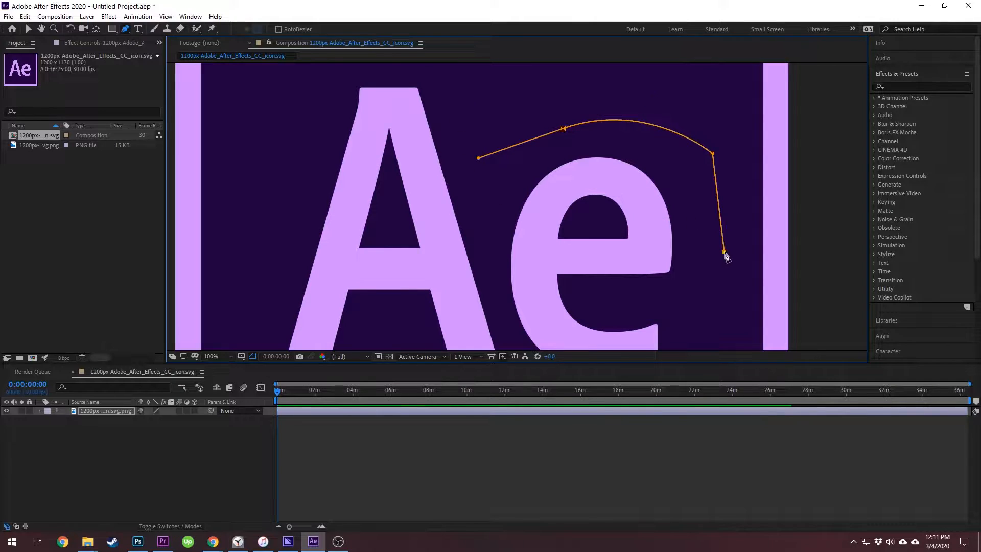
Convert the path's middle point to a smooth point and adjust its two handles independently
left_click(713, 154, "alt")
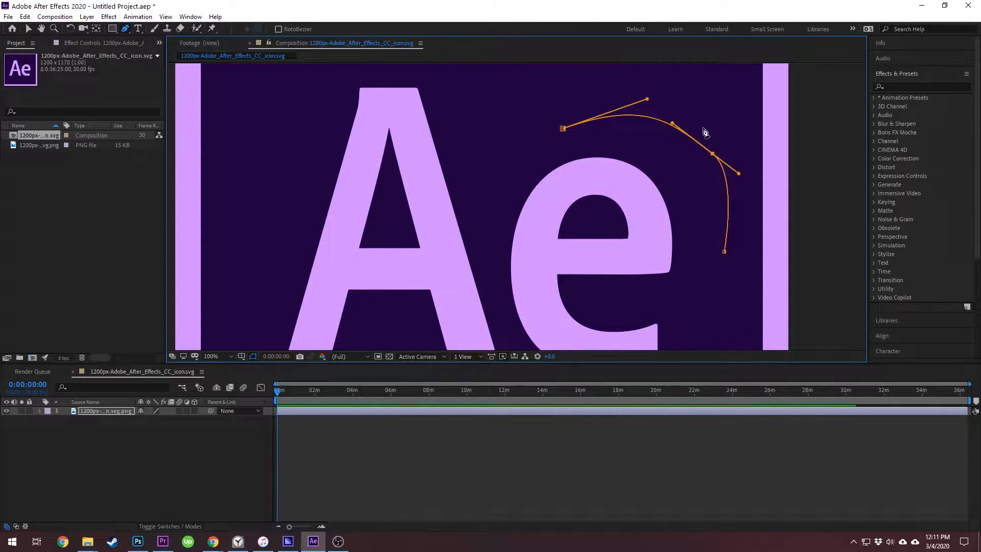
left_click_drag(673, 126, 696, 92)
mouse_move(740, 174)
left_mouse_down()
mouse_move(774, 156)
mouse_move(757, 170)
left_mouse_up()
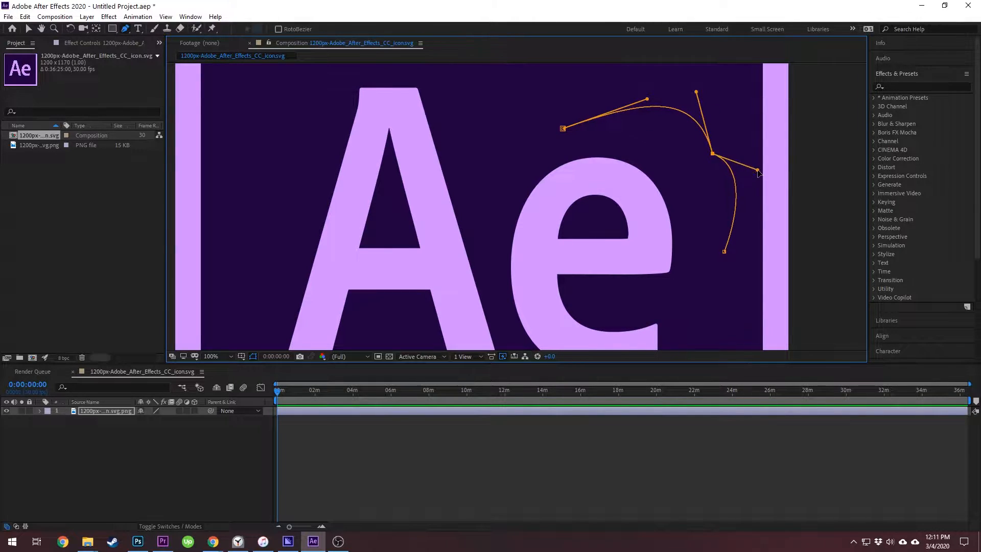
Remove the path's middle point and add two new points along the remaining curve
left_click(713, 154)
left_click(626, 137)
left_click(694, 203)
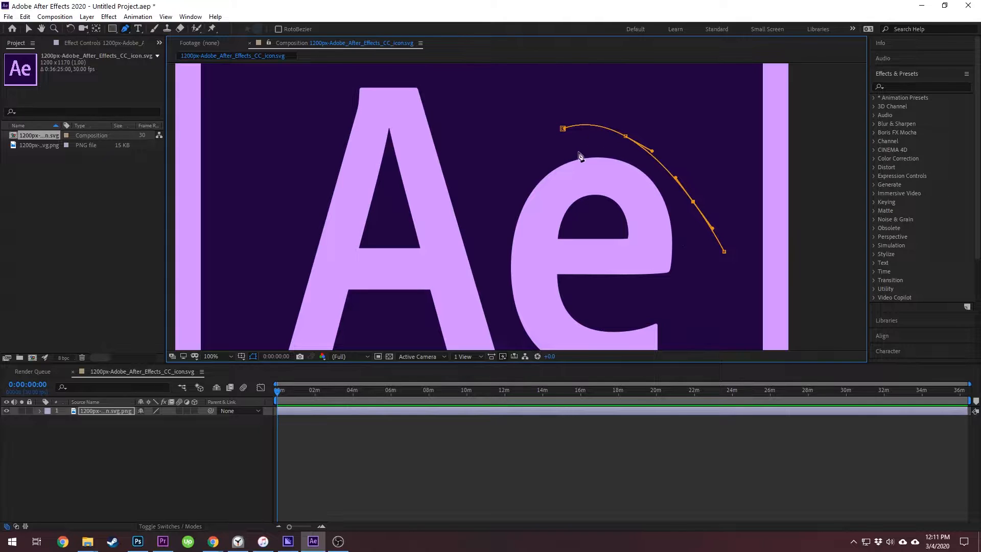
Move the path's first three points upward and add a point between them with long horizontal handles
left_click(563, 129)
left_click_drag(626, 136, 631, 85)
left_click(724, 252, "shift")
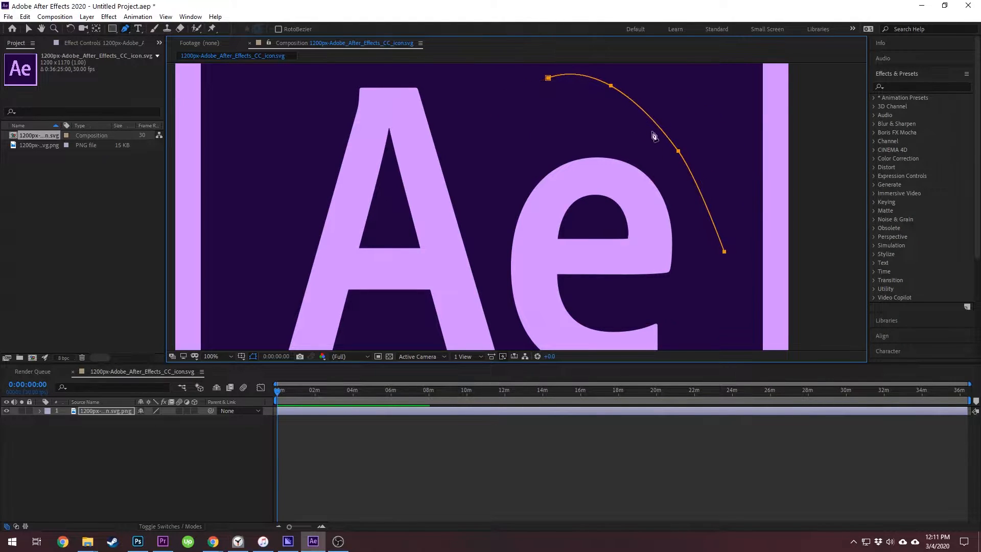
left_click_drag(640, 108, 726, 109)
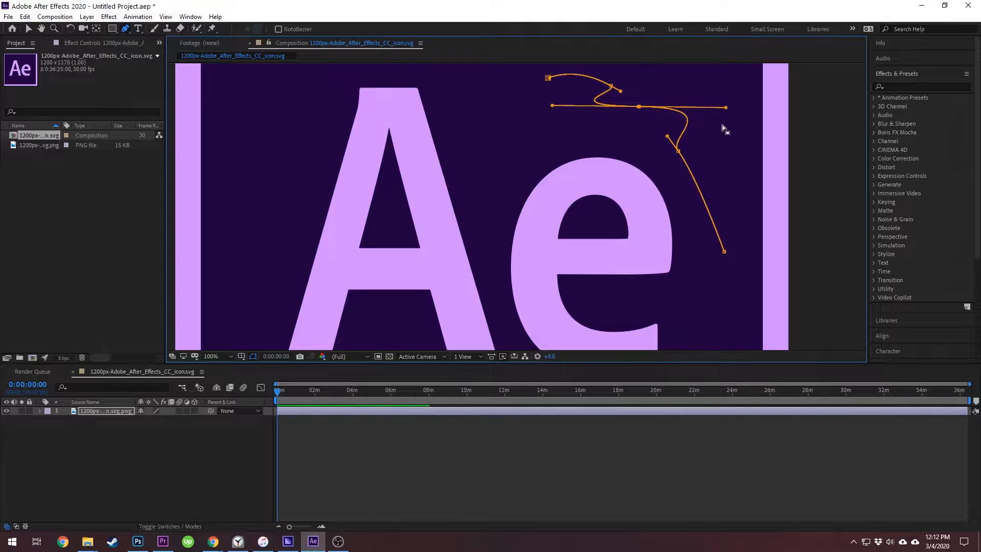
Undo the point edits and the open Pen path on the logo layer
key("ctrl+z")
key("ctrl+z")
key("ctrl+z")
key("ctrl+z")
key("ctrl+z")
key("ctrl+z")
key("ctrl+z")
key("ctrl+z")
key("ctrl+z")
key("ctrl+z")
key("ctrl+z")
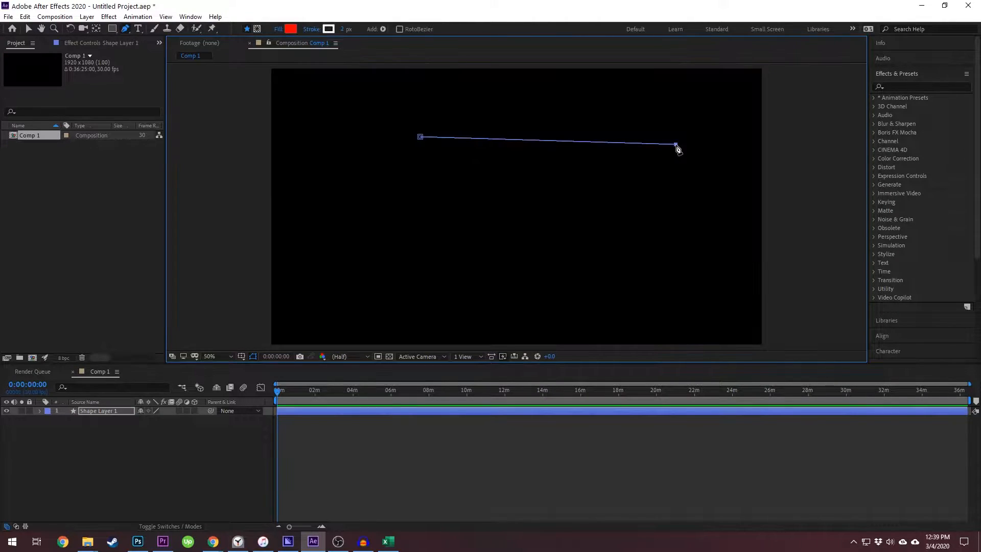
Complete a closed four-sided red shape in Comp 1 with the Pen tool
left_click(618, 266)
left_click(373, 250)
left_click(420, 137)
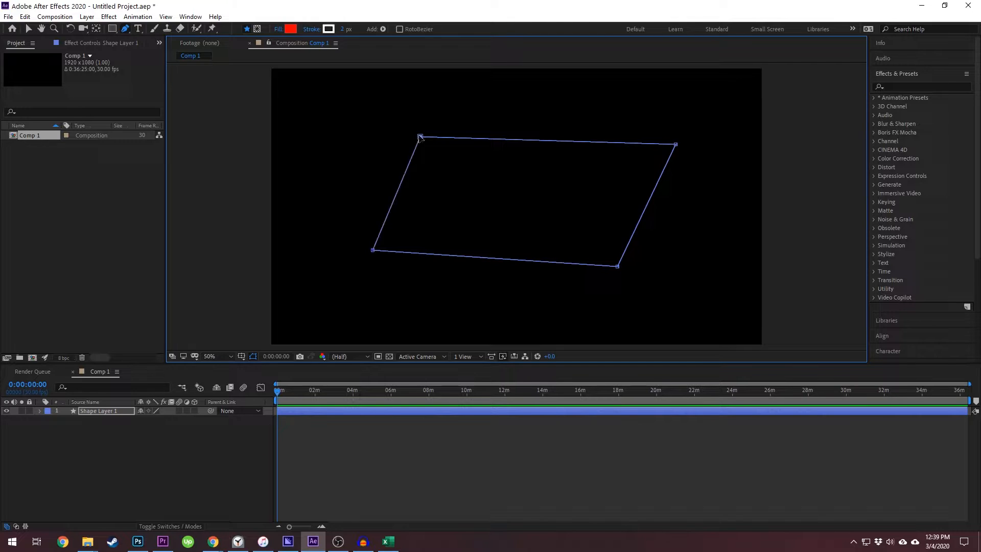
Select the red shape and move it up and to the left, and partly back down to the right
left_click(29, 29)
left_click(475, 175)
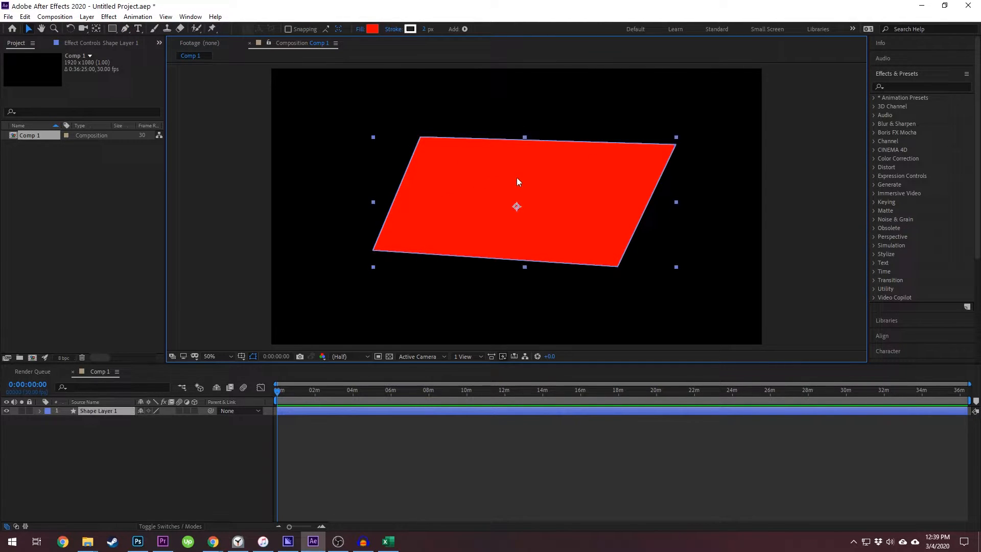
scroll(516, 178, "up", 2)
scroll(661, 195, "down", 3)
scroll(661, 194, "up", 3)
left_click_drag(699, 264, 540, 171)
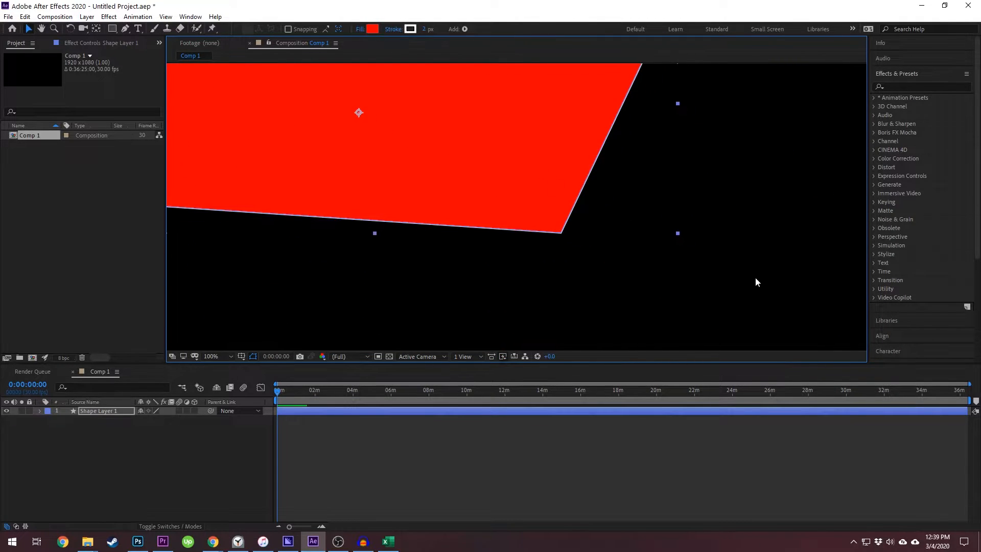
left_click(756, 281)
left_click_drag(506, 138, 617, 184)
left_click(564, 317)
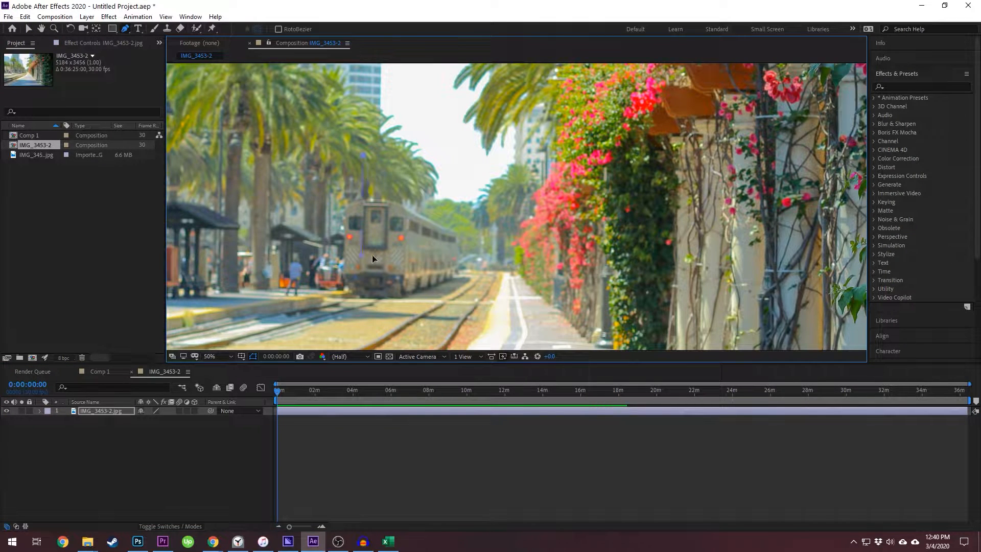
Complete a closed four-point Pen mask over the middle of the photo in the IMG_3453-2 composition
left_click(626, 256)
left_click(636, 144)
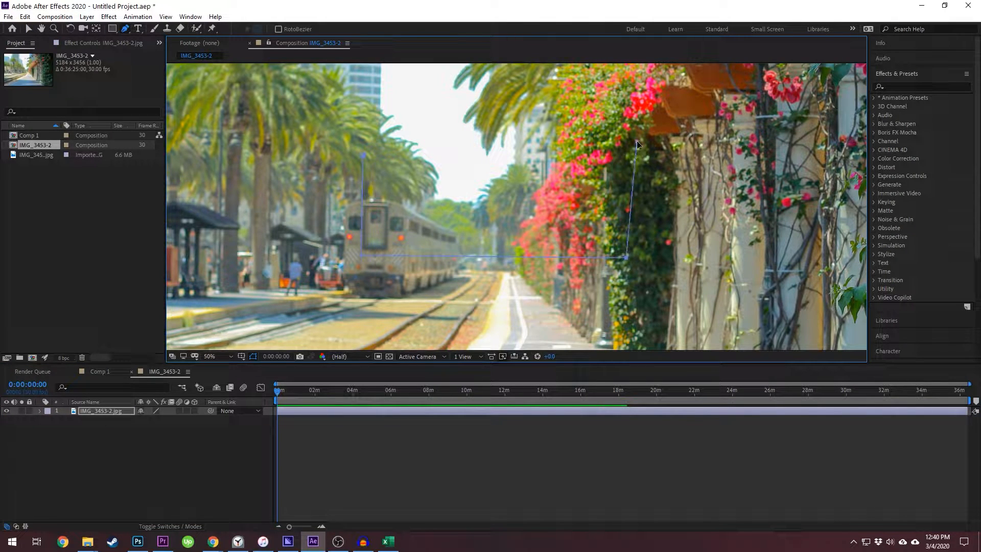
left_click(362, 154)
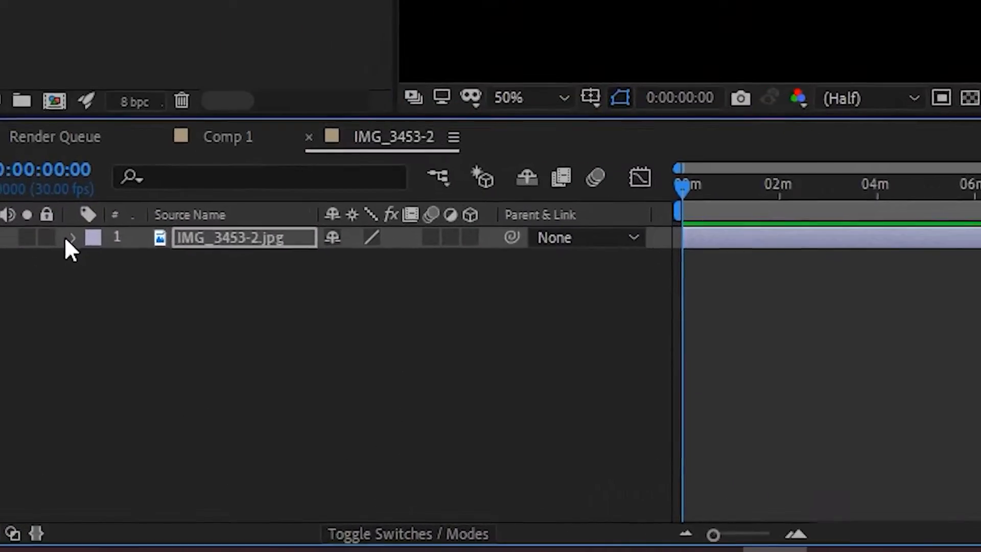
Switch Mask 1 on the IMG_3453-2.jpg layer to Subtract mode and back to Add
left_click(40, 410)
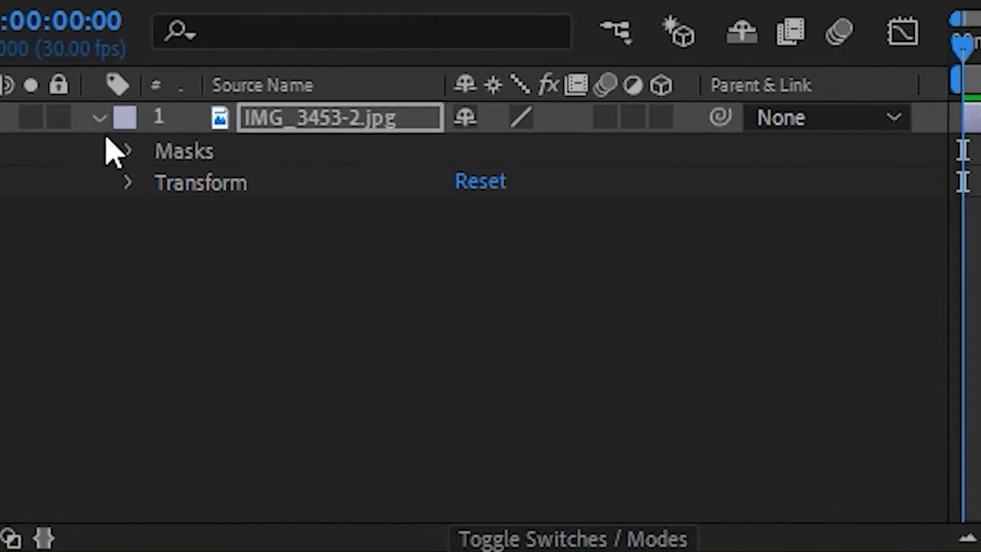
left_click(48, 420)
left_click(536, 185)
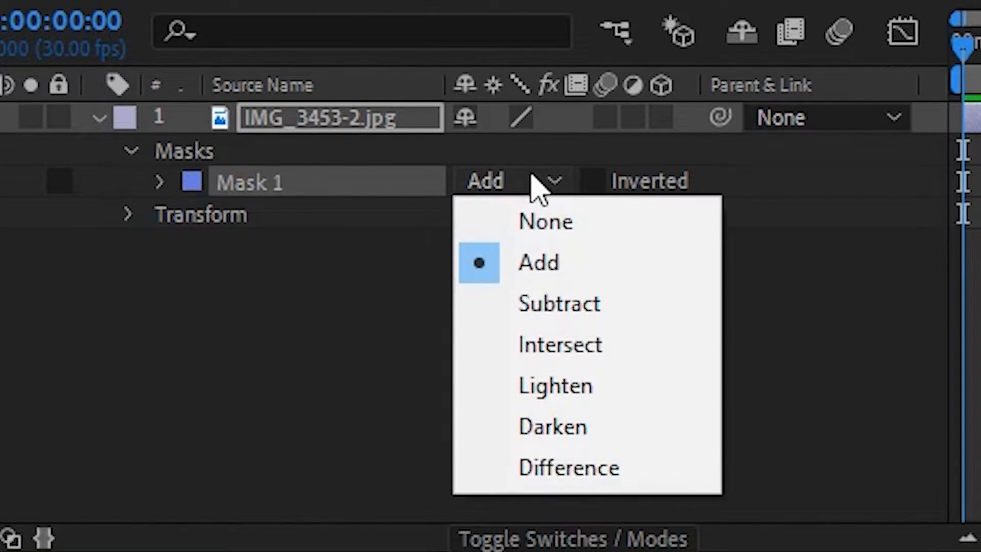
left_click(557, 310)
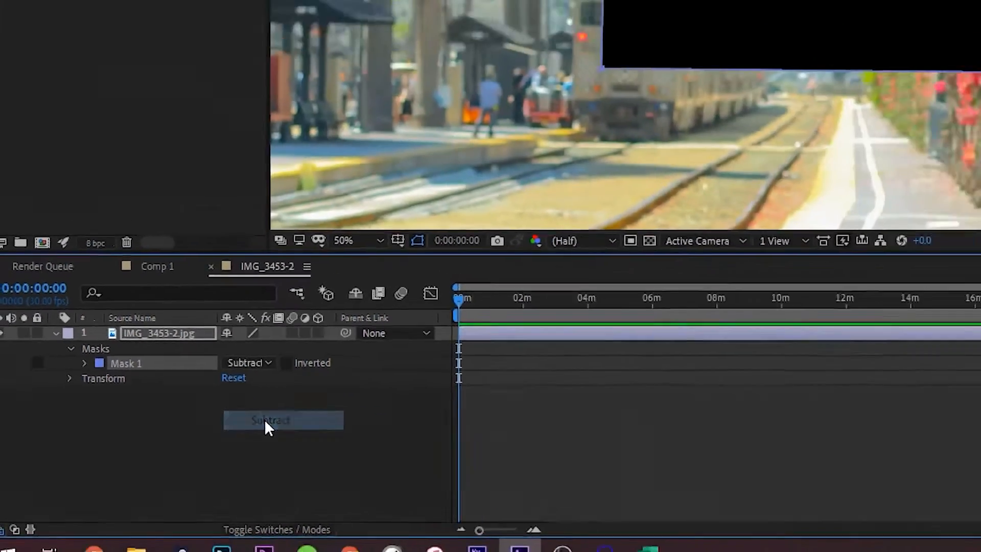
left_click(259, 363)
left_click(164, 450)
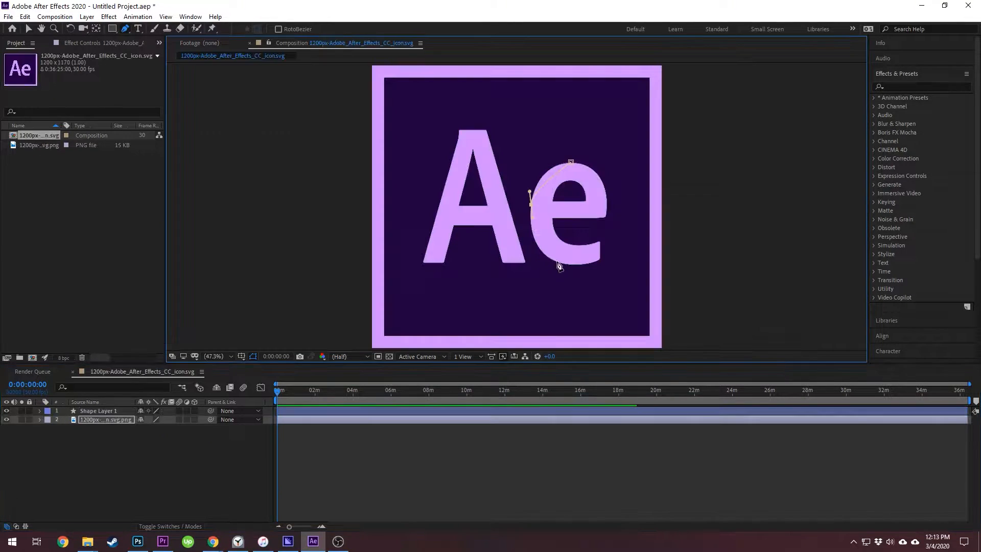
Add mask points along the right side of the logo's lowercase e and close the path at its top
left_click(600, 260)
left_click(605, 218)
left_click(604, 184)
left_click(571, 162)
Curve the mask segments at the e's bottom, left side, top and upper right with Bezier handles
key("period")
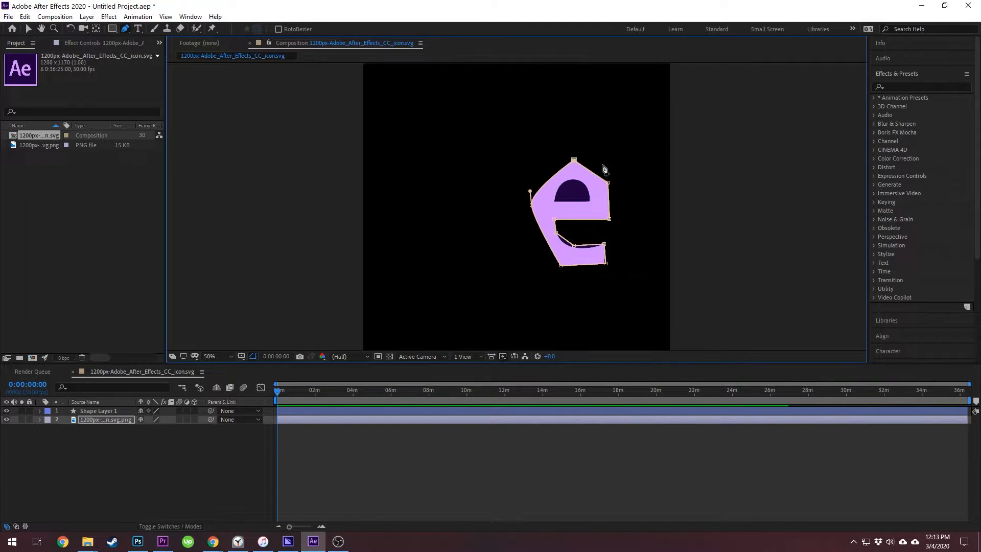
left_click_drag(562, 266, 548, 255)
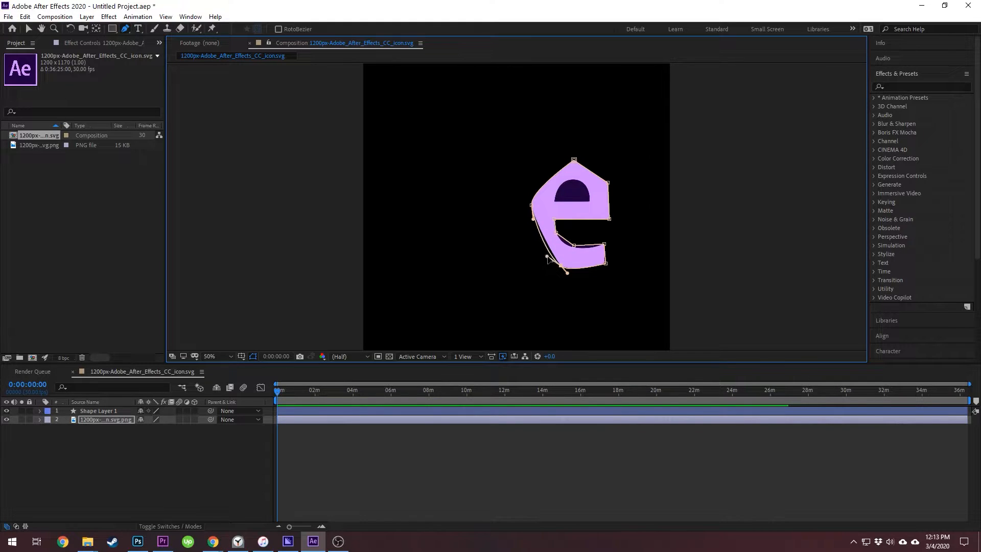
left_click_drag(531, 205, 565, 160)
left_click(572, 162, "alt")
left_click(608, 183, "alt")
Fit the mask's upper-right curve, right corner and inner lower curve to the e's outline
key("period")
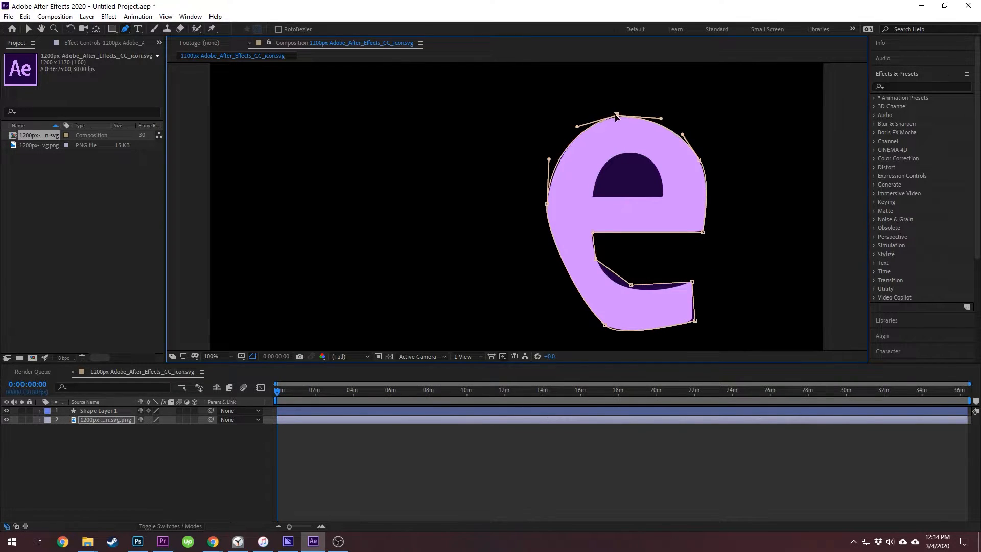
left_click_drag(695, 152, 680, 130)
mouse_move(703, 232)
left_mouse_down()
mouse_move(709, 223)
mouse_move(705, 235)
mouse_move(723, 232)
mouse_move(707, 230)
left_mouse_up()
left_click_drag(632, 284, 613, 289)
left_click(692, 282, "alt")
Shape the mask's bottom edge by adjusting the lower-right corner and the handles along the e's base
left_click_drag(671, 273, 693, 320)
left_click_drag(618, 340, 625, 337)
left_click(693, 321, "alt")
left_click_drag(704, 315, 693, 284)
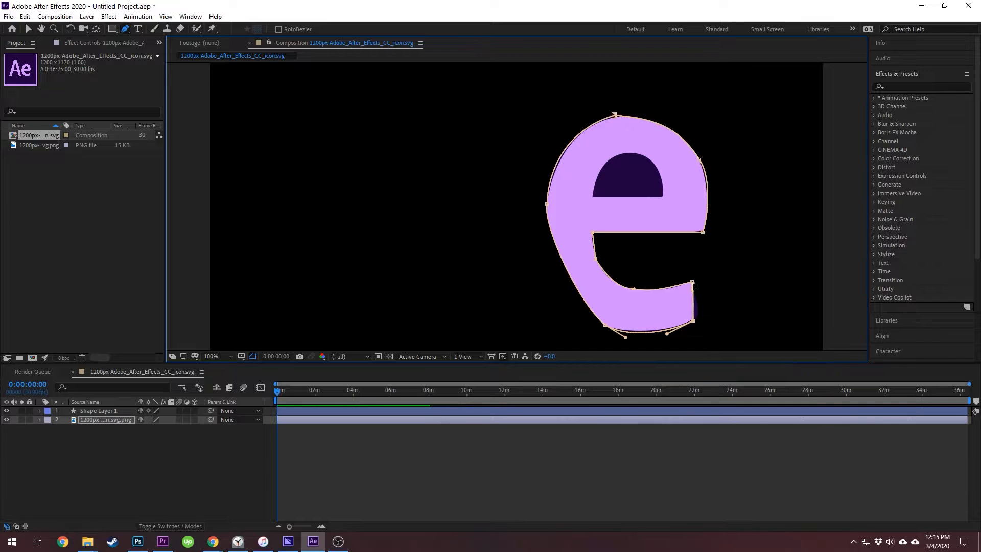
left_click_drag(666, 334, 628, 336)
Add a mask point on the e's lower-left edge and adjust its curve handles
left_click(575, 290)
left_click(567, 270, "alt")
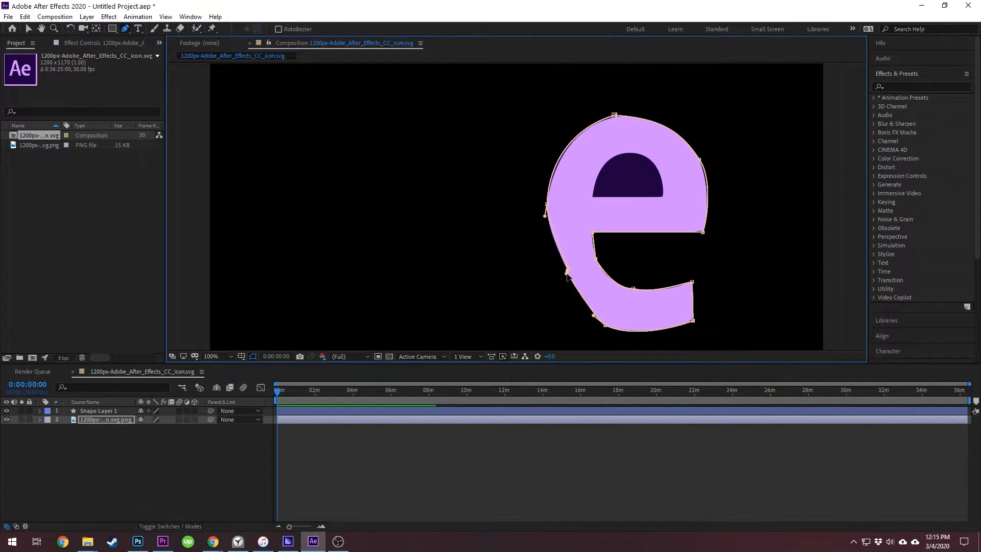
key("ctrl+z")
mouse_move(555, 247)
left_mouse_down()
mouse_move(535, 259)
mouse_move(552, 247)
left_mouse_up()
mouse_move(579, 293)
left_mouse_down()
mouse_move(548, 308)
mouse_move(578, 303)
left_mouse_up()
Try resetting the curve handles of the mask's top point on the e, and undo it
left_click(614, 115)
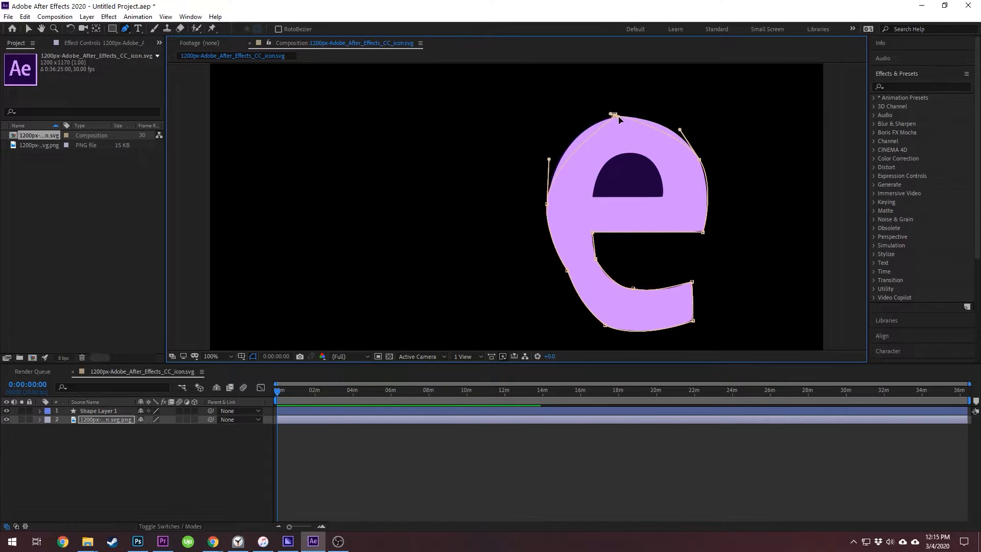
left_click_drag(619, 116, 616, 116)
key("ctrl+z")
left_click(613, 115)
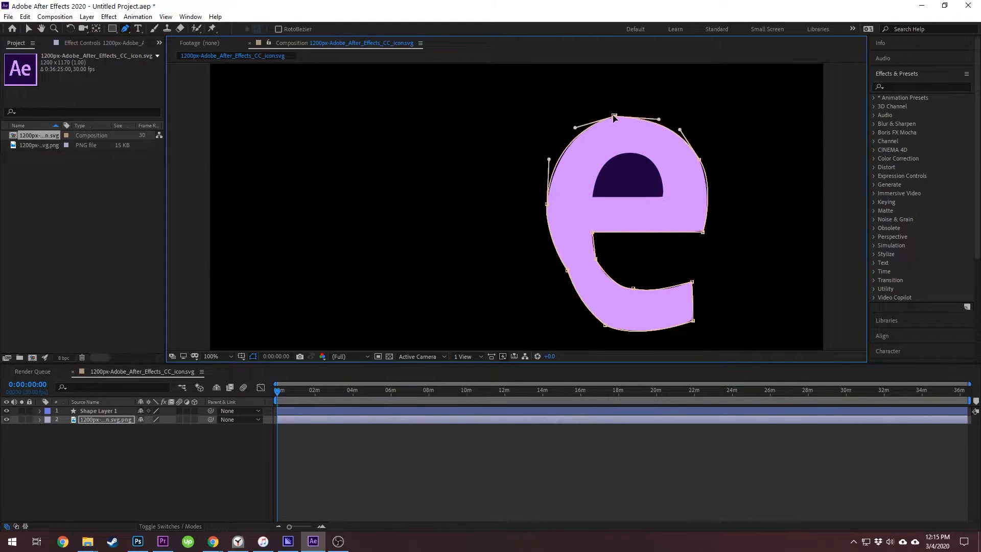
Move the mask's lower-left point outward to the e's edge and adjust the inner corner below the crossbar
left_click(570, 268)
left_click_drag(571, 270, 559, 285)
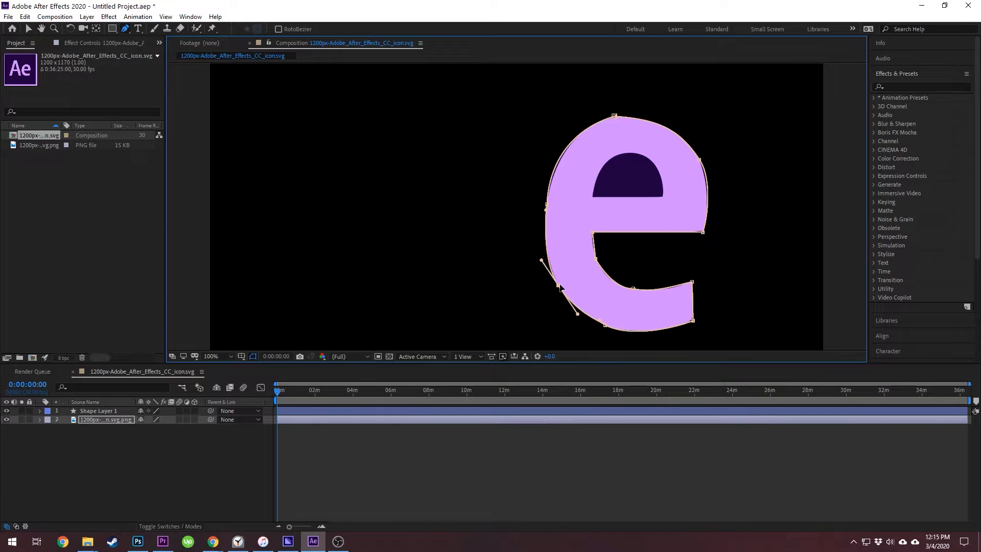
left_click(694, 320)
left_click_drag(594, 237, 633, 235)
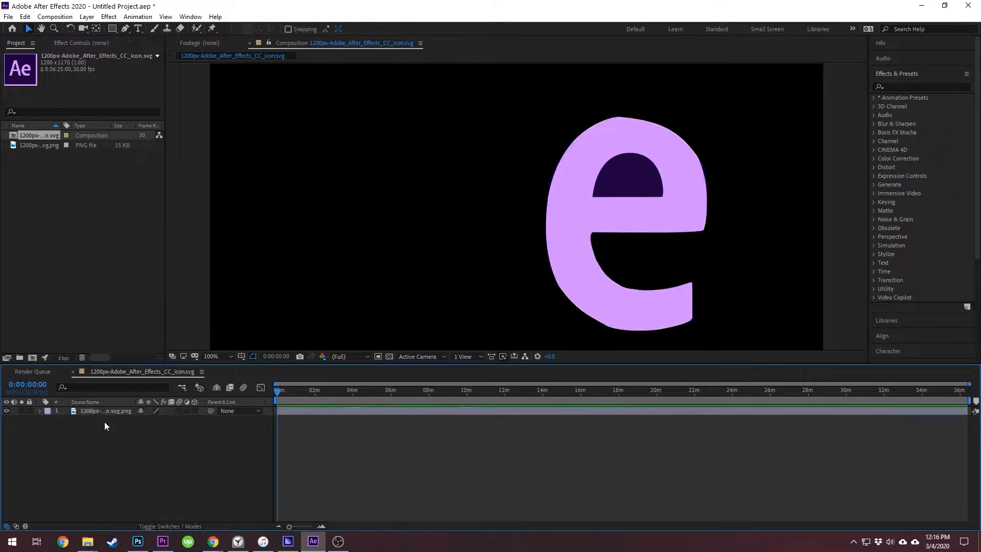
Invert Mask 1 on the logo layer to cut the e out of the image
left_click(177, 428)
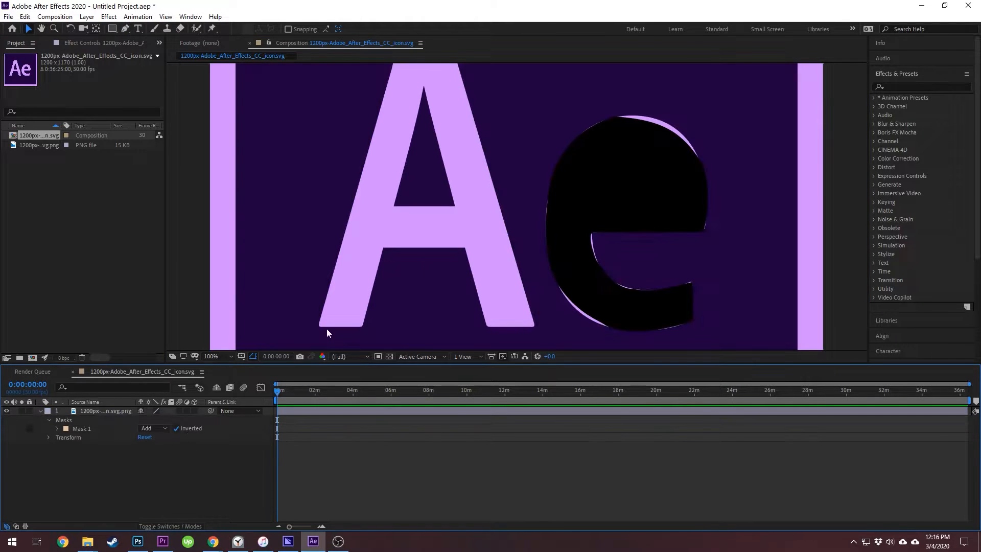
Pull curve handles on Mask 1's outer points so the path follows the e's outline, and adjust its inner crossbar corner
left_click(82, 428)
left_click(124, 29)
left_click_drag(699, 159, 724, 208)
left_click_drag(614, 116, 643, 111)
left_click_drag(605, 325, 635, 335)
left_click_drag(558, 286, 574, 309)
left_click(623, 73, "ctrl")
left_click(592, 231)
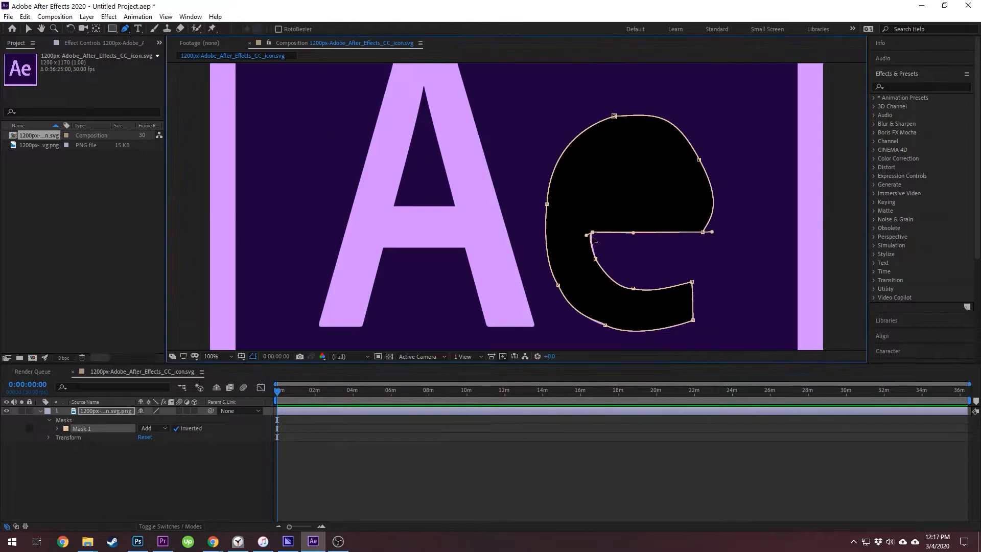
Try moving and enlarging the masked e layer in the composition, and undo the changes
key("comma")
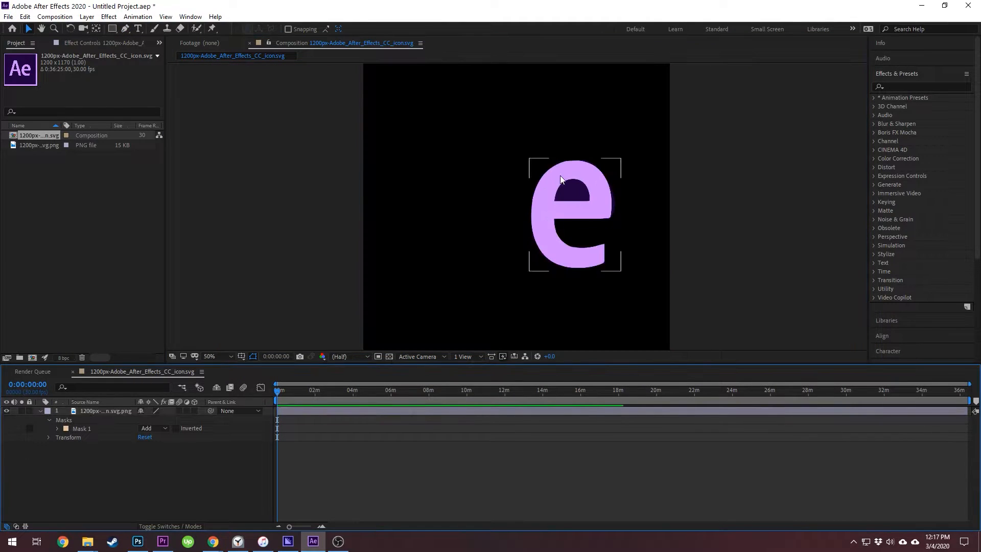
left_click(560, 176)
left_click_drag(530, 158, 492, 134)
key("ctrl+z")
left_click(527, 156)
left_click_drag(585, 170, 491, 132)
left_click_drag(528, 234, 802, 353)
left_click_drag(594, 173, 491, 221)
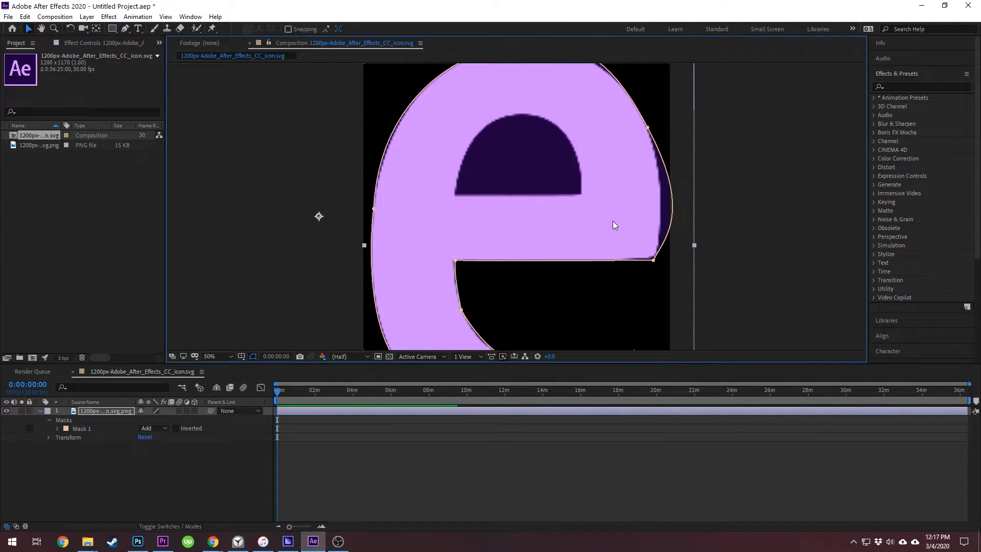
key("ctrl+z")
key("ctrl+z")
key("ctrl+z")
key("ctrl+z")
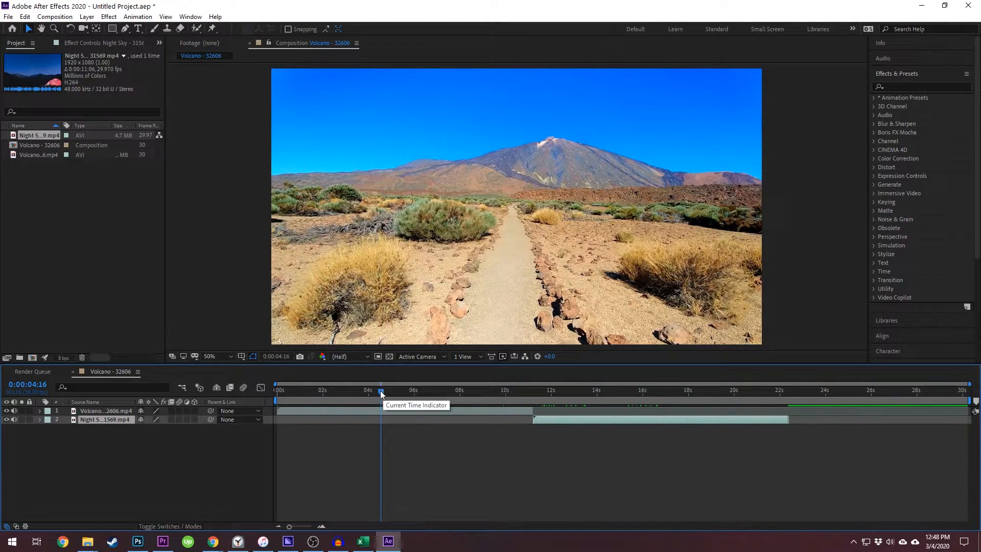
Play the cut between the Volcano and Night Sky clips, starting from 0:00:09:16
left_click_drag(381, 394, 494, 402)
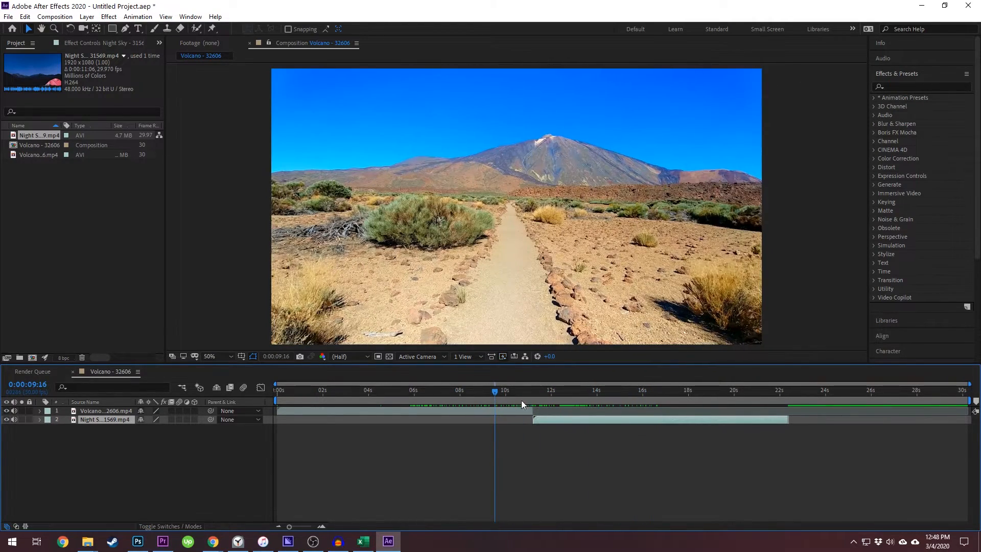
key("space")
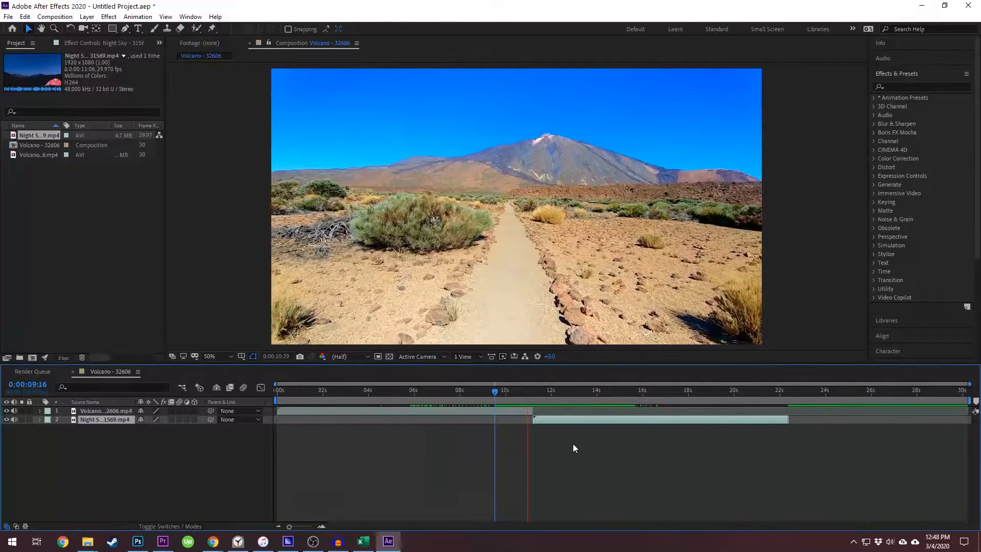
key("space")
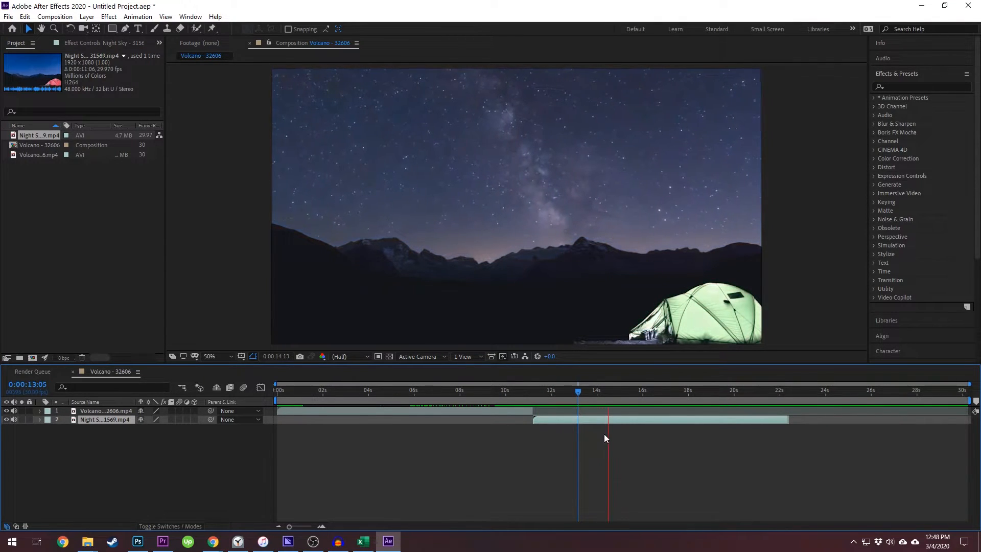
key("space")
Shift the Night Sky clip earlier to overlap the Volcano clip's end, and select the Volcano layer at 0:00:10:00
left_click(501, 412)
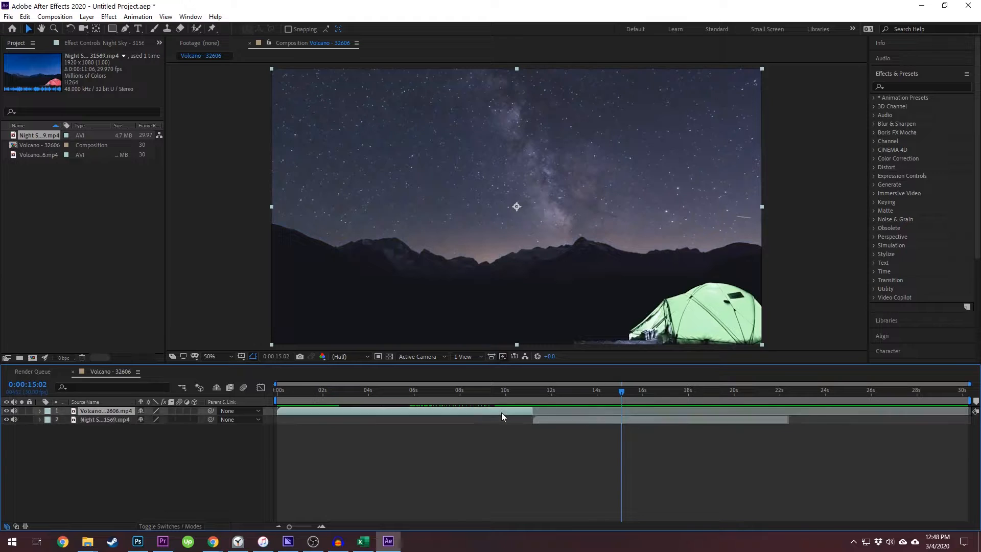
left_click_drag(550, 421, 493, 392)
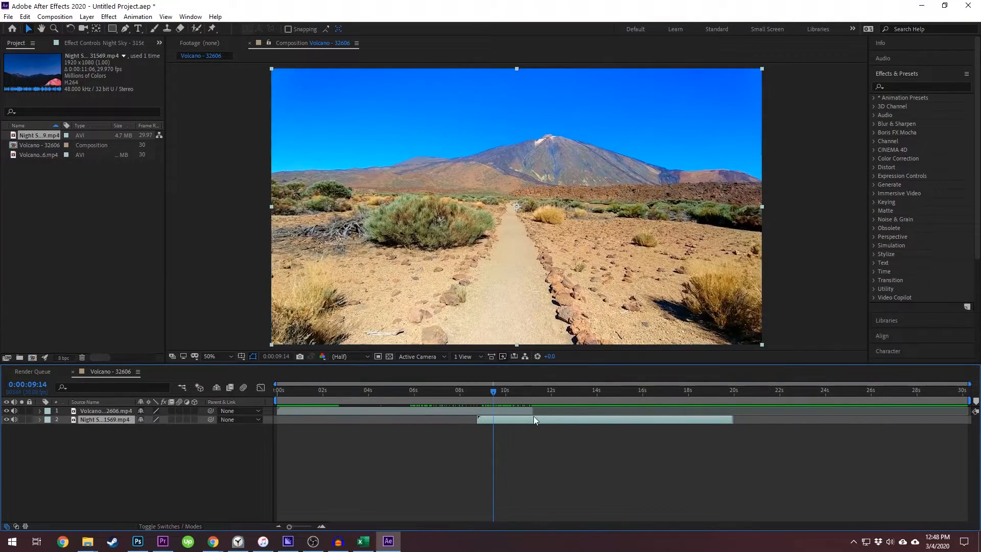
left_click(469, 410)
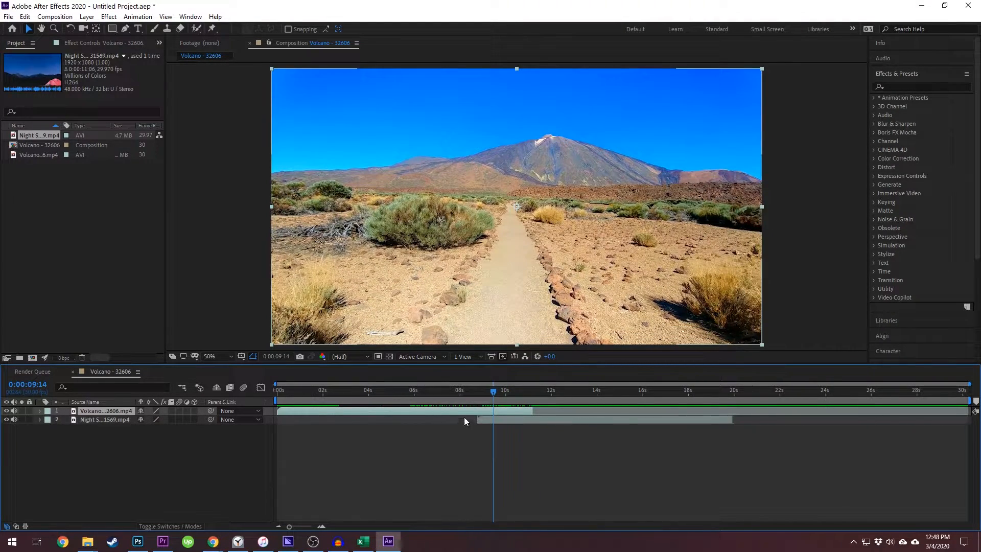
mouse_move(498, 391)
left_mouse_down()
mouse_move(458, 392)
mouse_move(507, 394)
left_mouse_up()
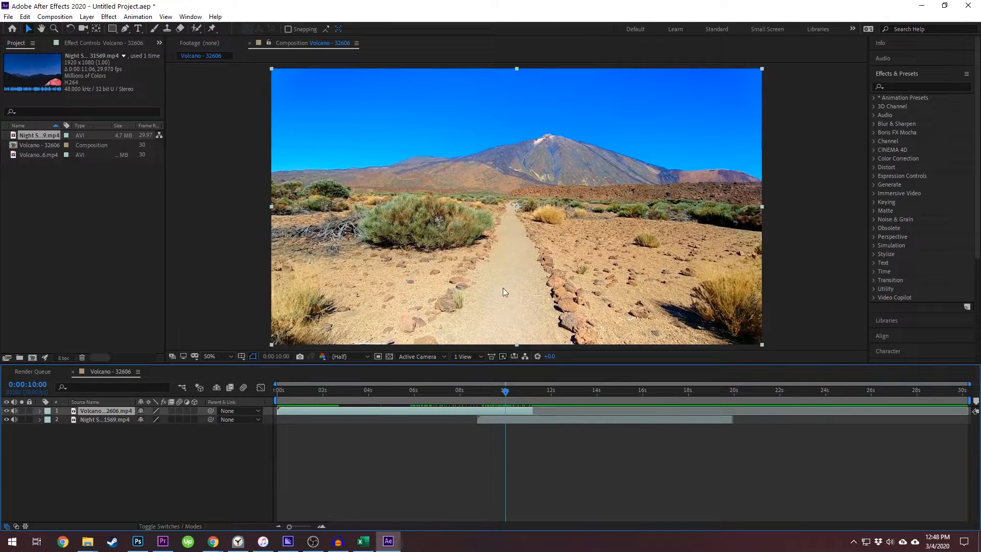
scroll(503, 287, "down", 1)
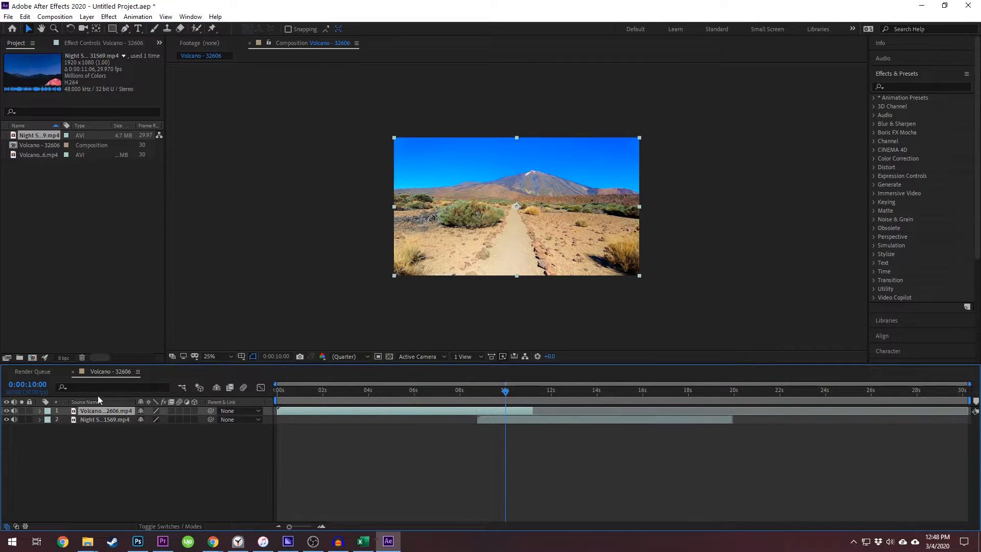
left_click(125, 28)
left_click(657, 107)
left_click(670, 302)
left_click(810, 303)
left_click(796, 104)
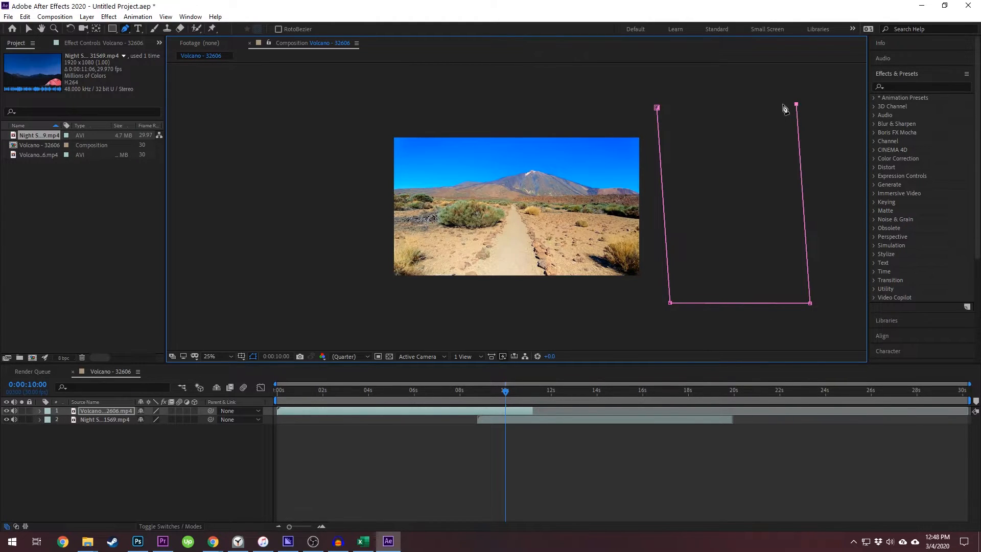
key("ctrl+z")
key("ctrl+z")
key("ctrl+z")
left_click(656, 301)
key("ctrl+z")
key("ctrl+z")
Draw a tall rectangular mask on the Volcano layer just outside the right edge of the video frame
left_click(111, 28)
left_click(153, 34)
left_click_drag(653, 92, 807, 314)
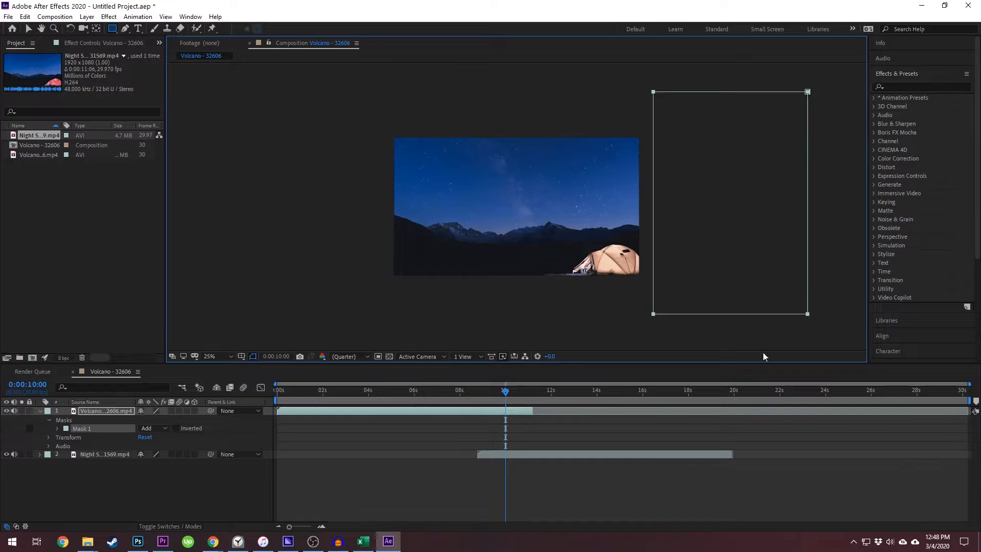
Set the mode of the Volcano layer's Mask 1 to Subtract
left_click(96, 409)
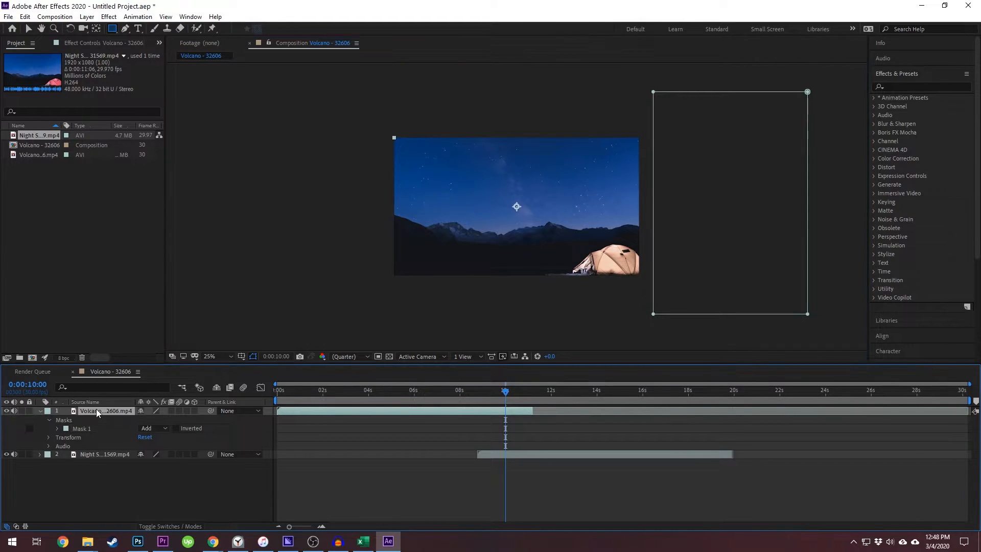
left_click(450, 410)
left_click(82, 429)
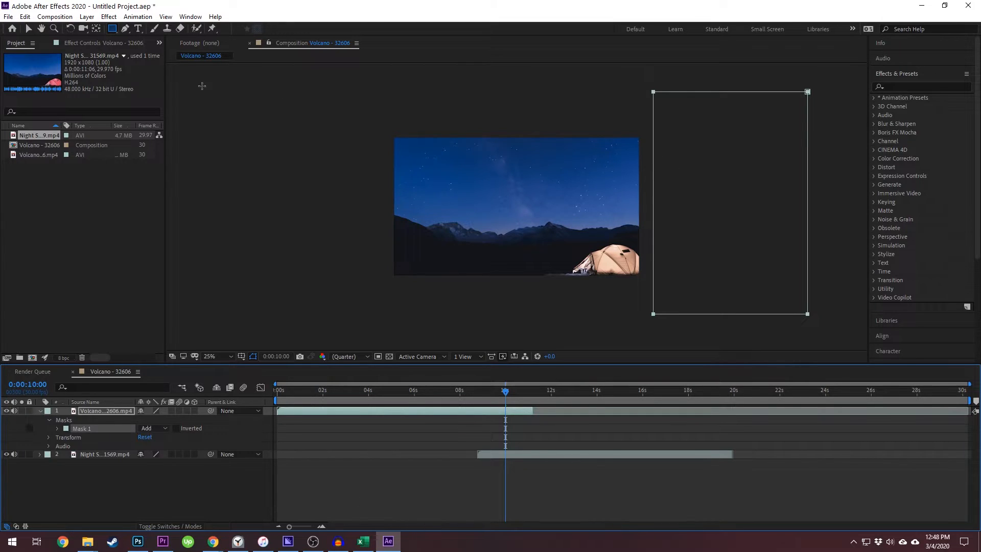
left_click(28, 28)
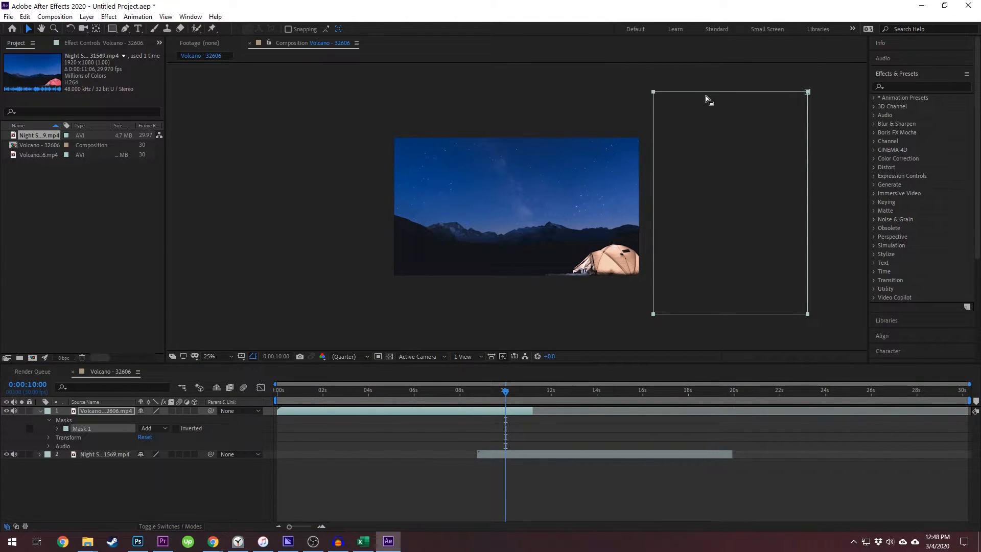
left_click(284, 413)
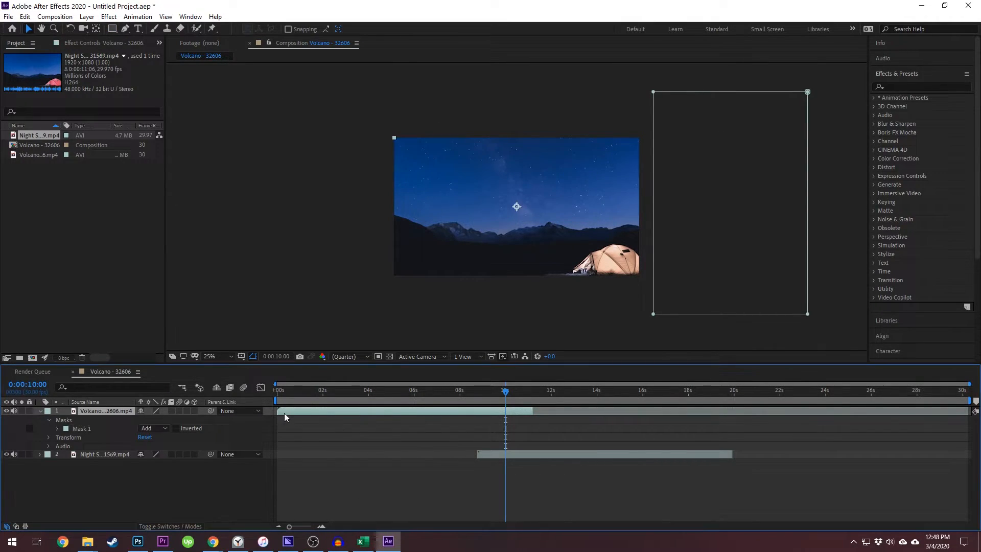
left_click(165, 425)
left_click(164, 462)
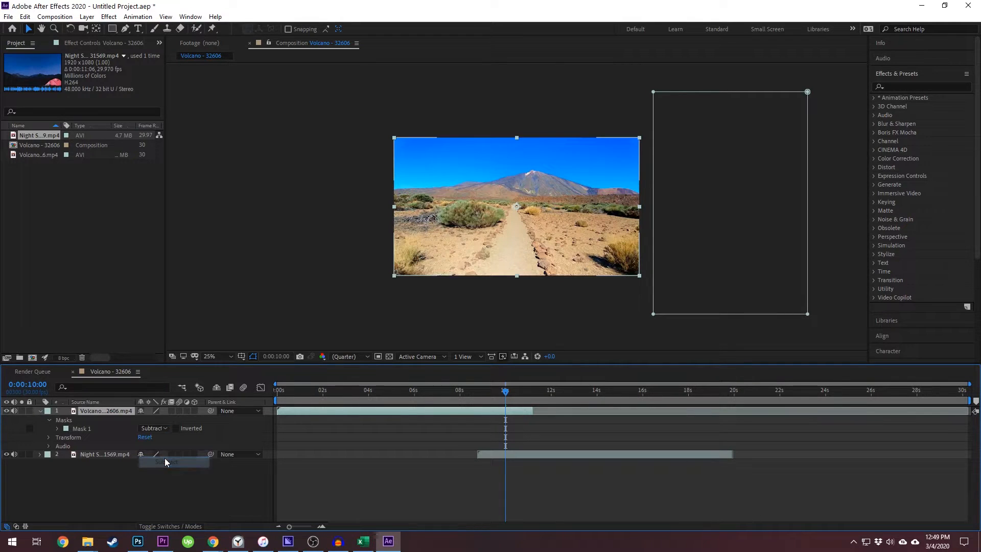
Move the whole rectangular mask left until it overlaps the right edge of the video frame
left_click(705, 99)
left_click(302, 414)
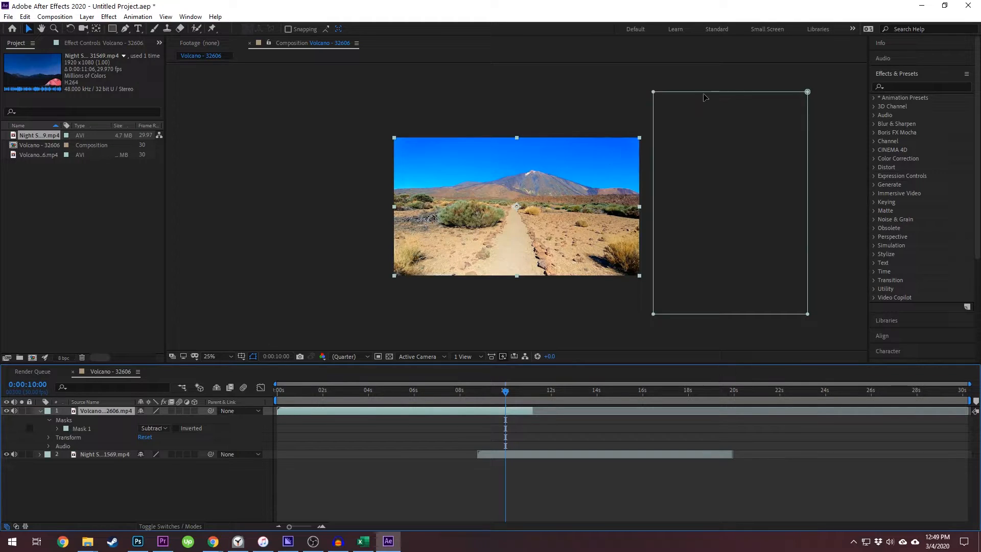
left_click_drag(701, 93, 695, 95)
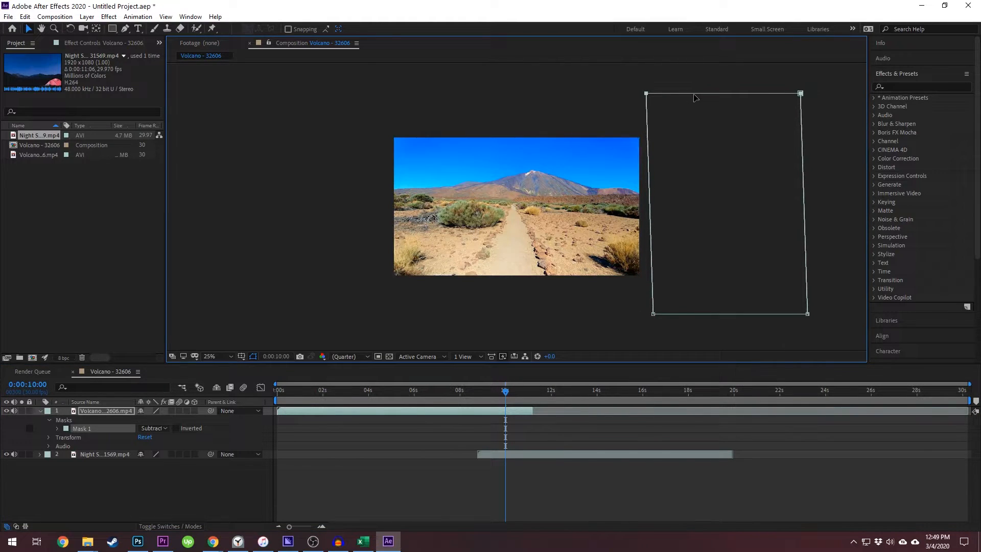
key("ctrl+z")
left_click(653, 92)
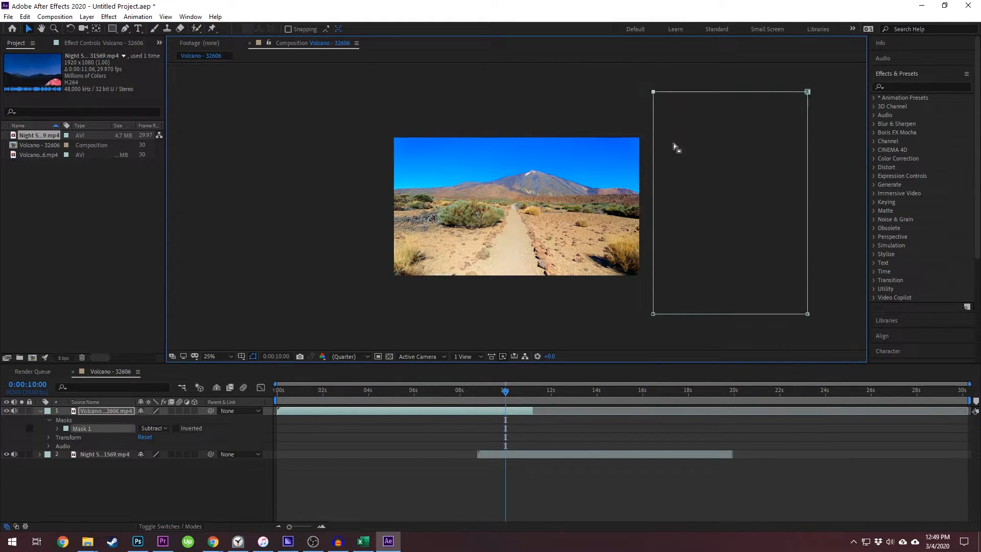
left_click(807, 94)
left_click_drag(751, 96, 717, 100)
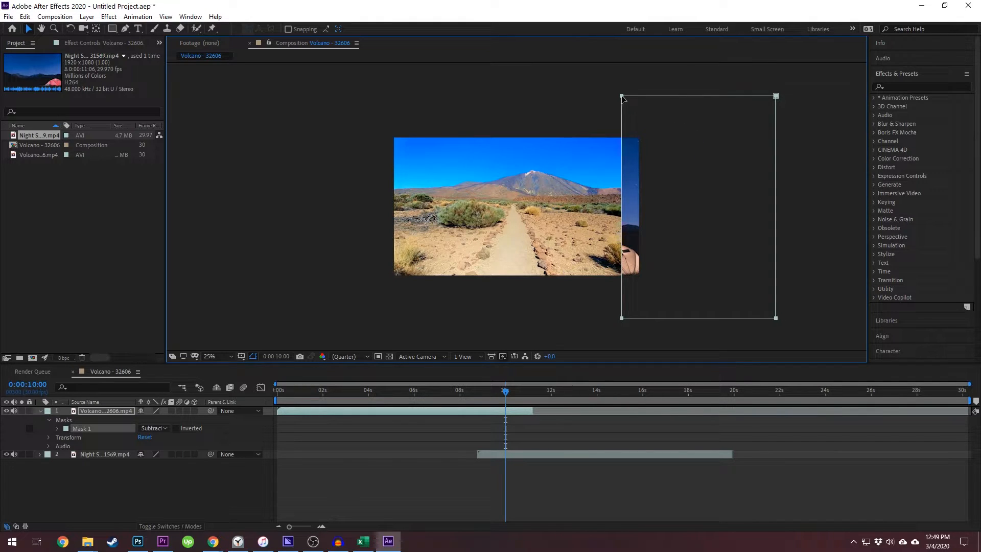
Widen the mask leftward enough to cover the whole video frame, and move it just beyond the frame's right edge
left_click(819, 140)
left_click(599, 189)
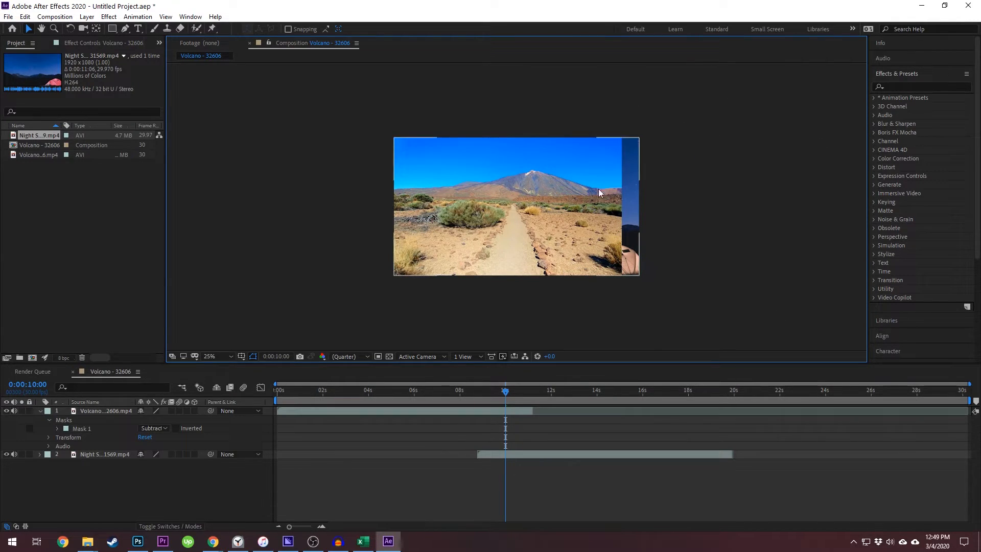
left_click(622, 97)
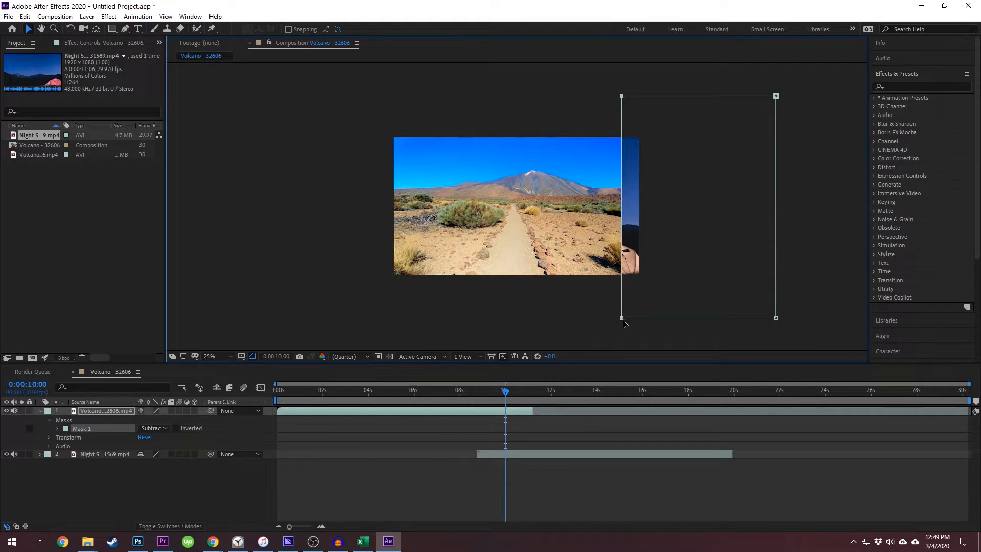
left_click_drag(621, 318, 345, 320)
left_click_drag(621, 100, 646, 99)
key("ctrl+z")
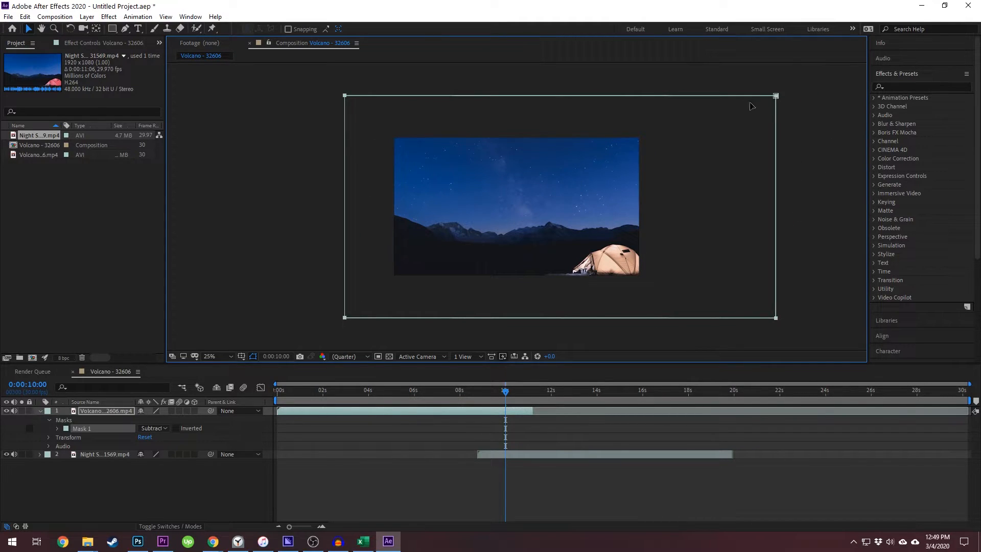
left_click_drag(707, 99, 980, 100)
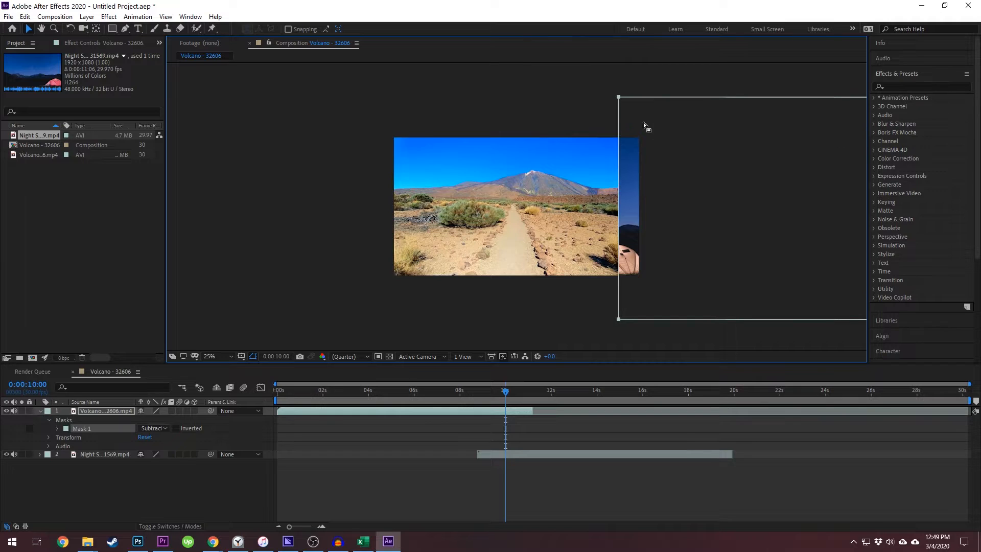
left_click_drag(642, 100, 672, 100)
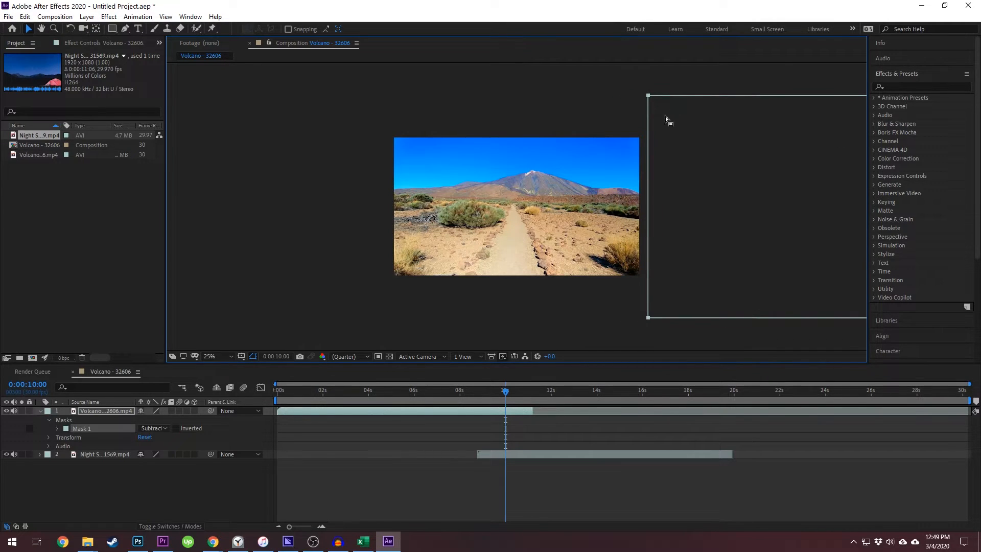
Set a Mask Path keyframe for Mask 1 at 0:00:08:22, where the Night Sky clip begins
left_click_drag(506, 391, 477, 391)
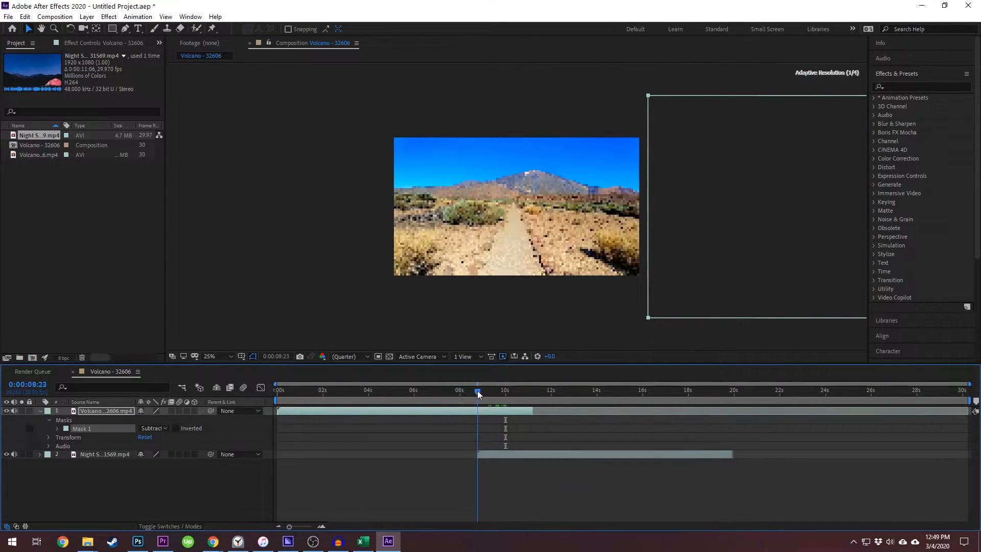
left_click(454, 407)
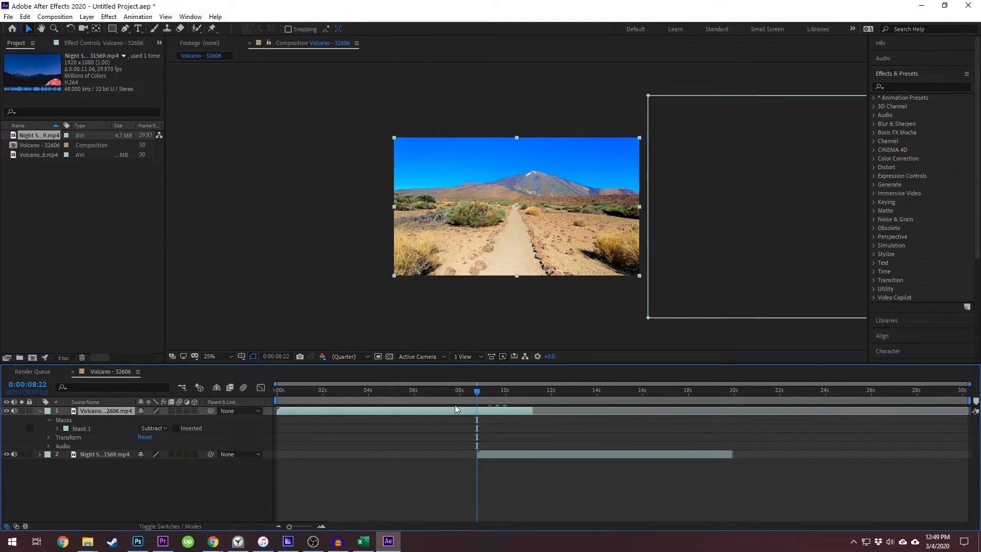
left_click(57, 429)
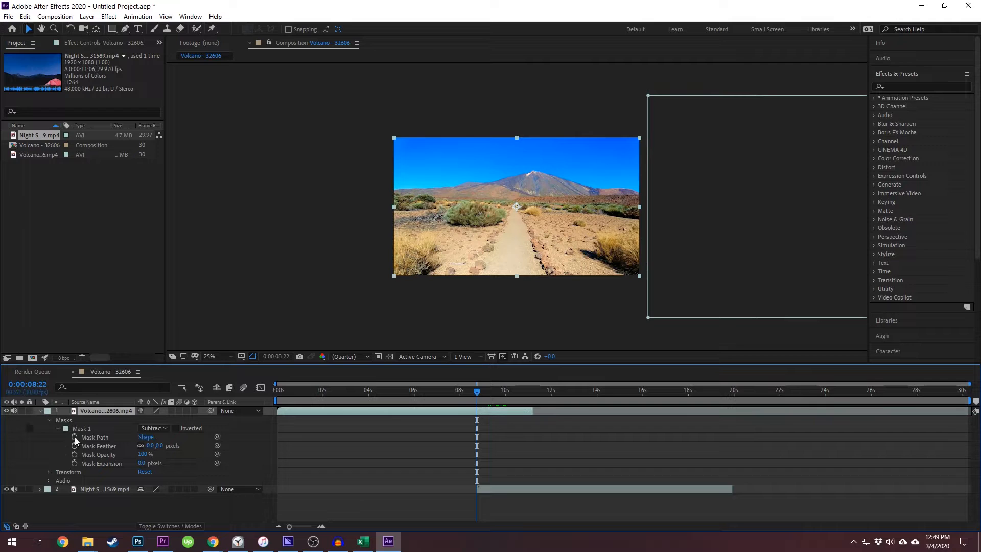
left_click(74, 437)
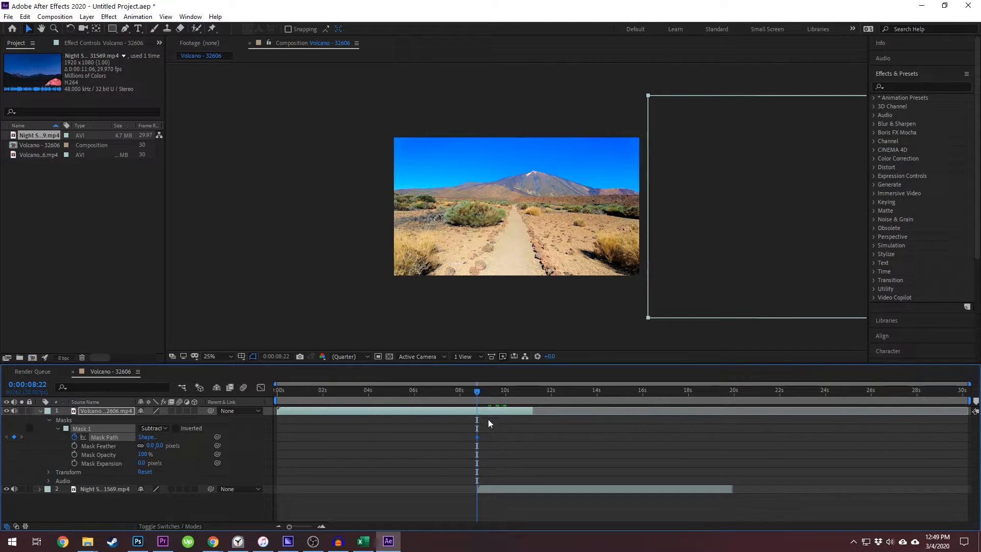
At 0:00:11:05, move the whole mask across the video so it sits just beyond the frame's left edge
left_click_drag(478, 390, 534, 394)
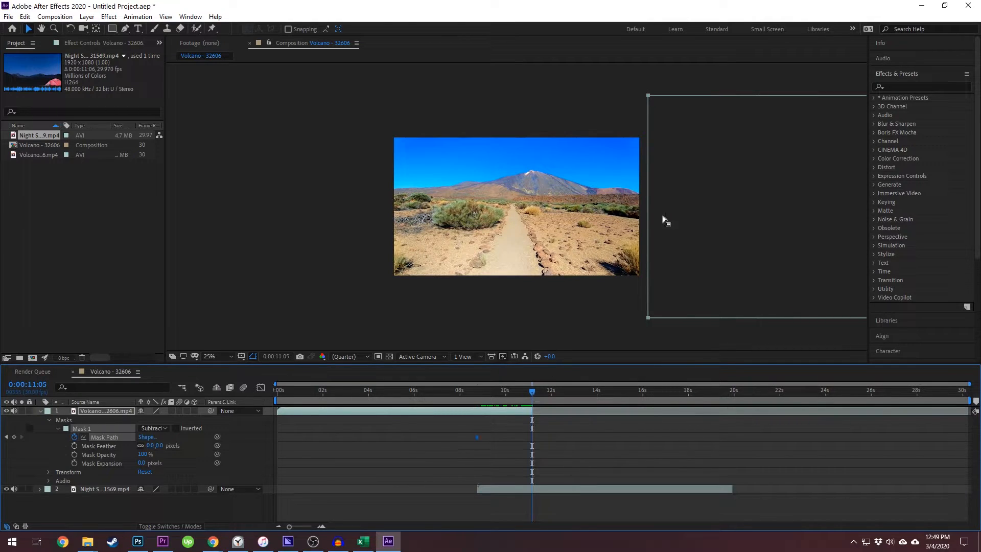
left_click(715, 100)
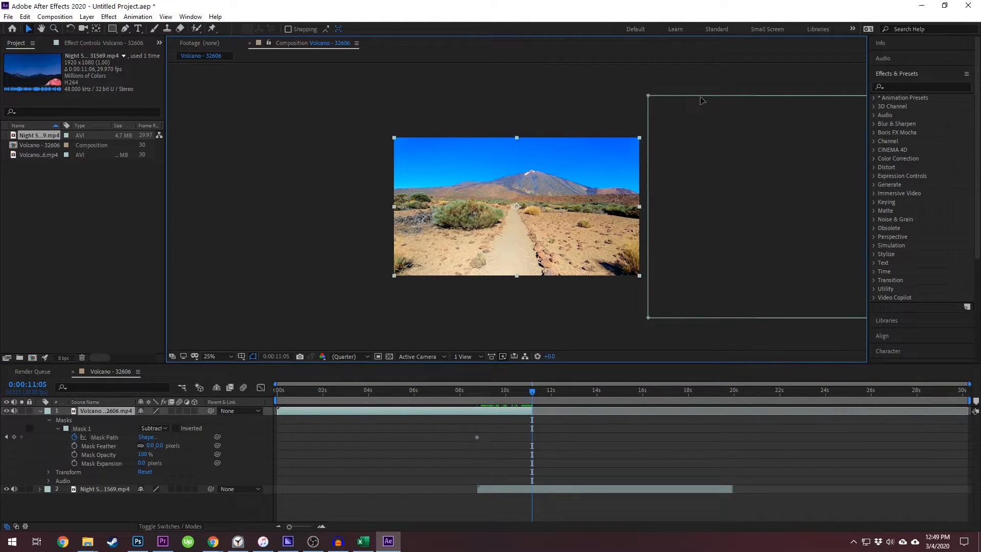
left_click_drag(663, 96, 581, 100)
key("ctrl+z")
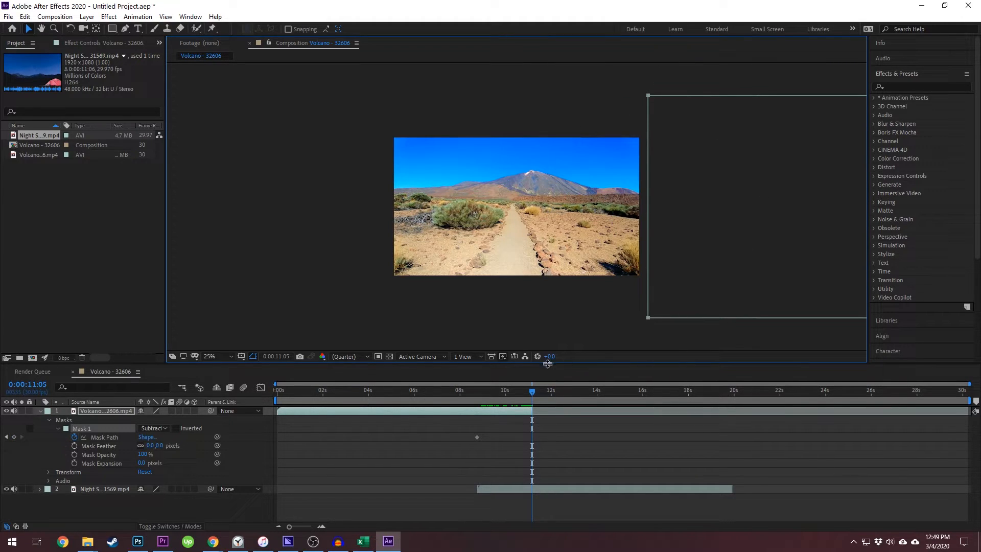
key("comma")
key("comma")
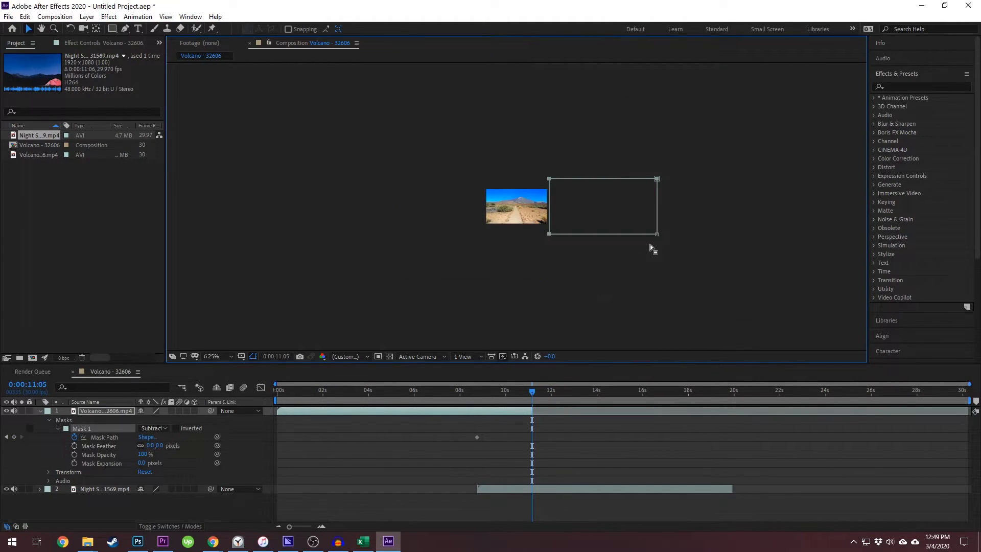
left_click_drag(608, 181, 436, 181)
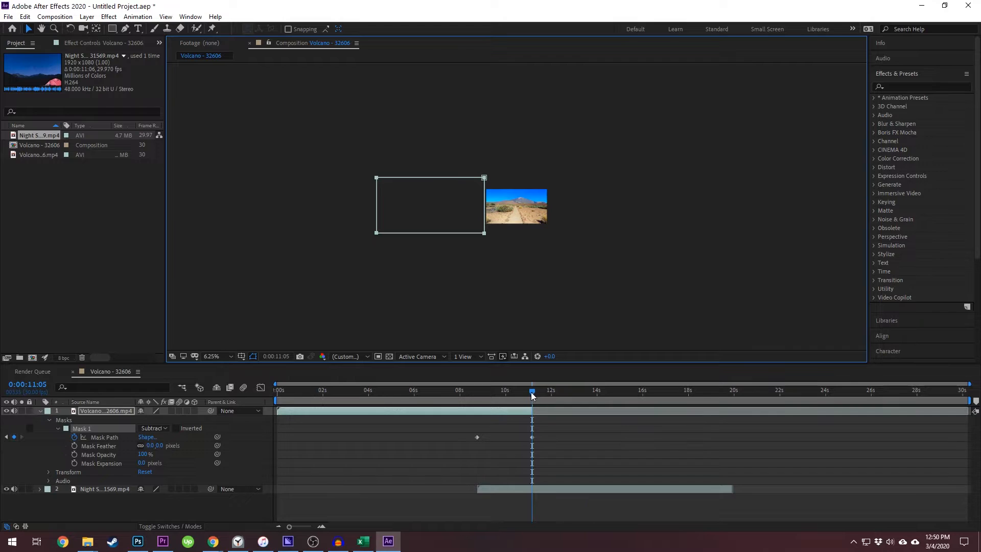
Trim the end of the Volcano clip back to about 0:00:10:08
left_click_drag(531, 392, 511, 389)
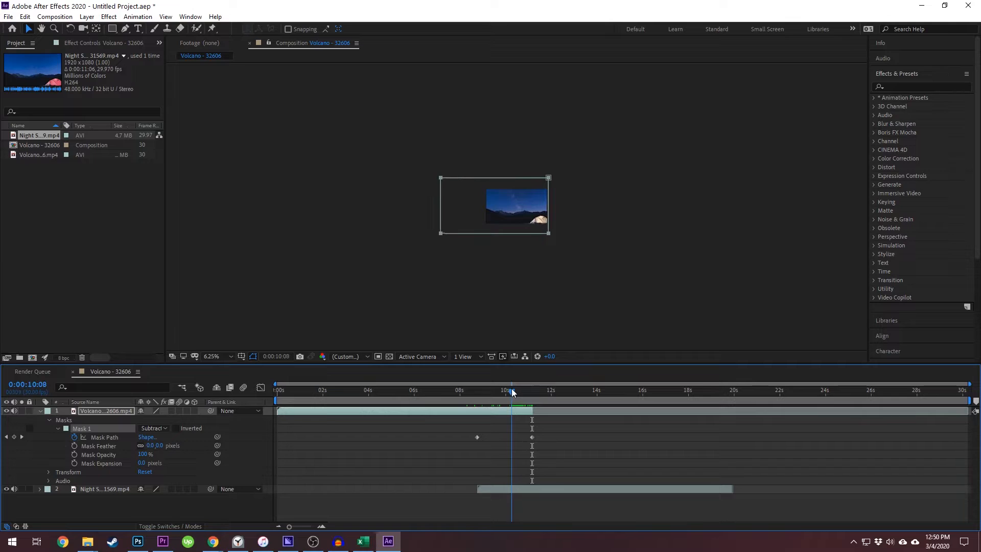
left_click(535, 411)
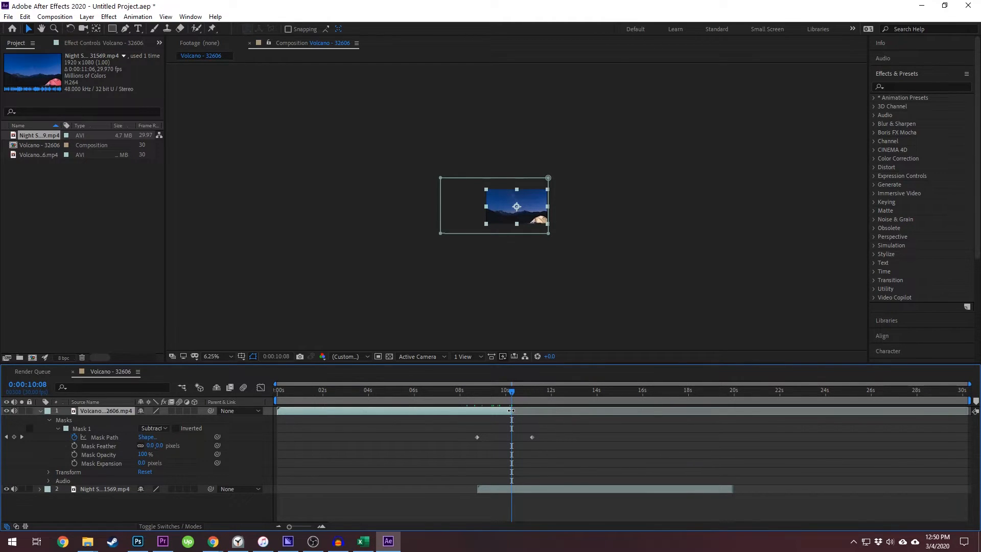
left_click_drag(513, 413, 447, 387)
Play the wipe from the Volcano clip to the Night Sky clip at 50% magnification, starting from 0:00:04:07
key("period")
key("period")
key("period")
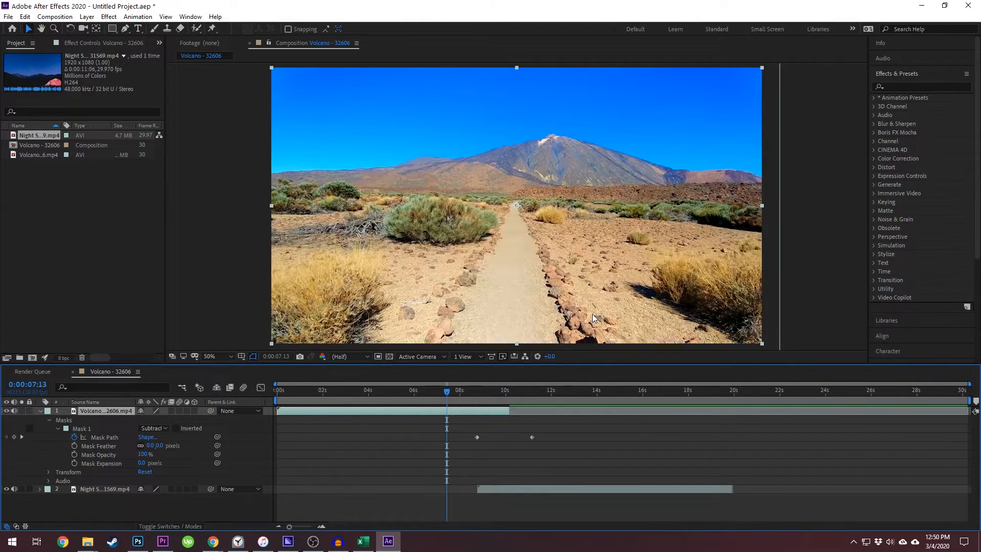
left_click(373, 389)
key("space")
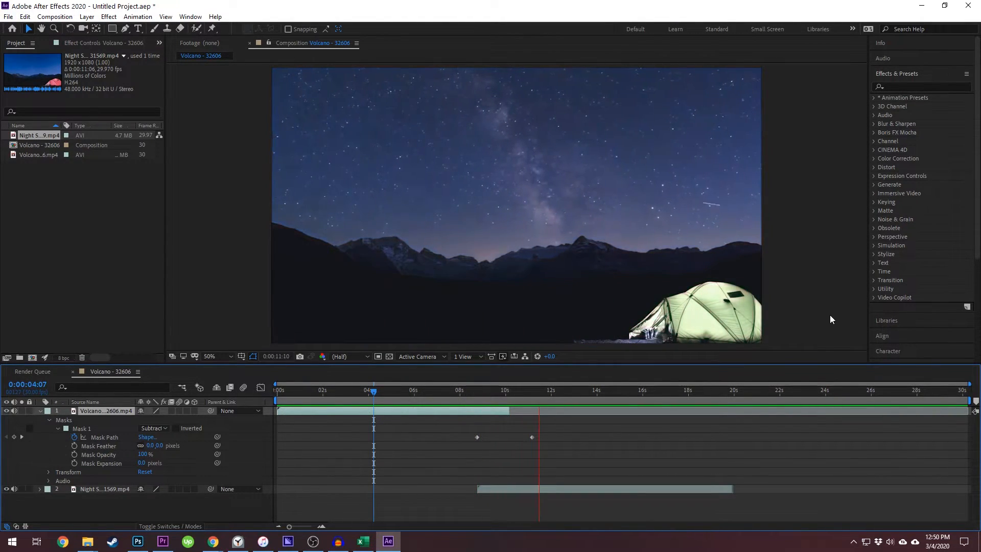
key("space")
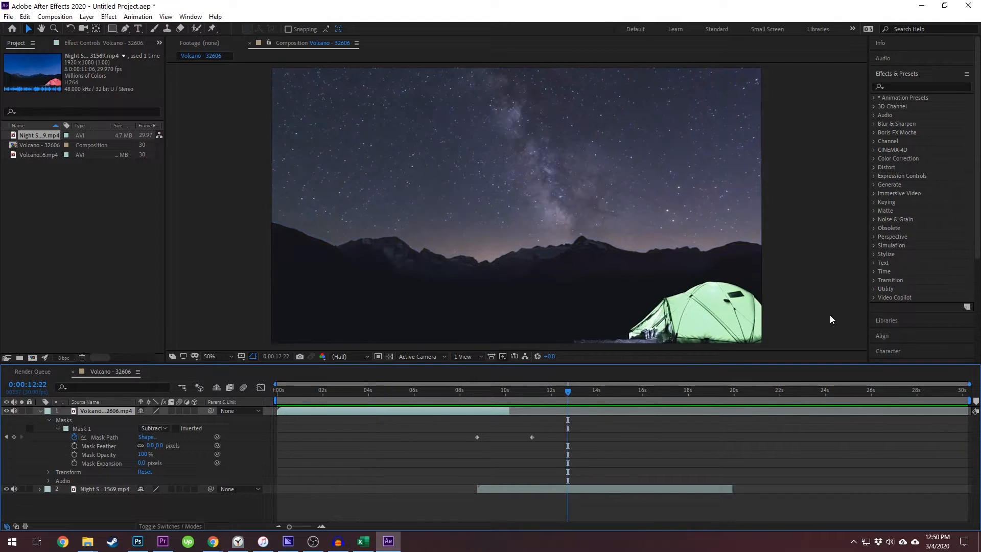
Set Mask 1's feather to 40 pixels and check the soft wipe edge around 0:00:09:08
left_click_drag(150, 447, 175, 445)
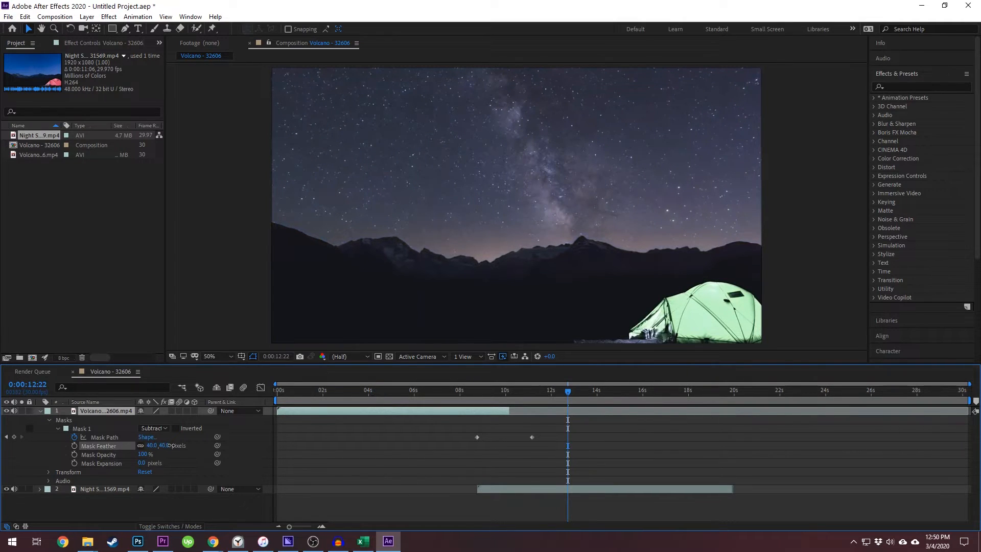
left_click_drag(467, 390, 423, 390)
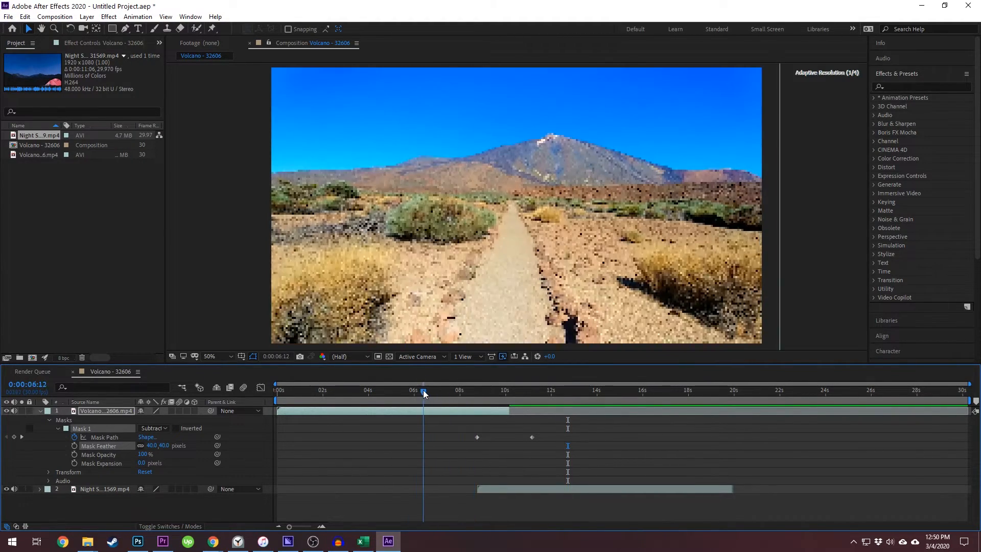
key("space")
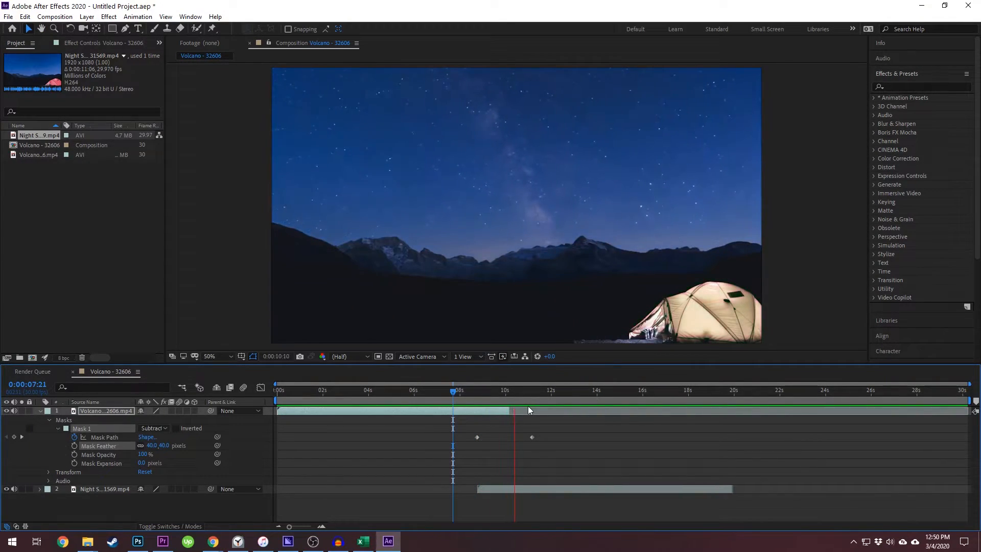
left_click_drag(499, 391, 489, 394)
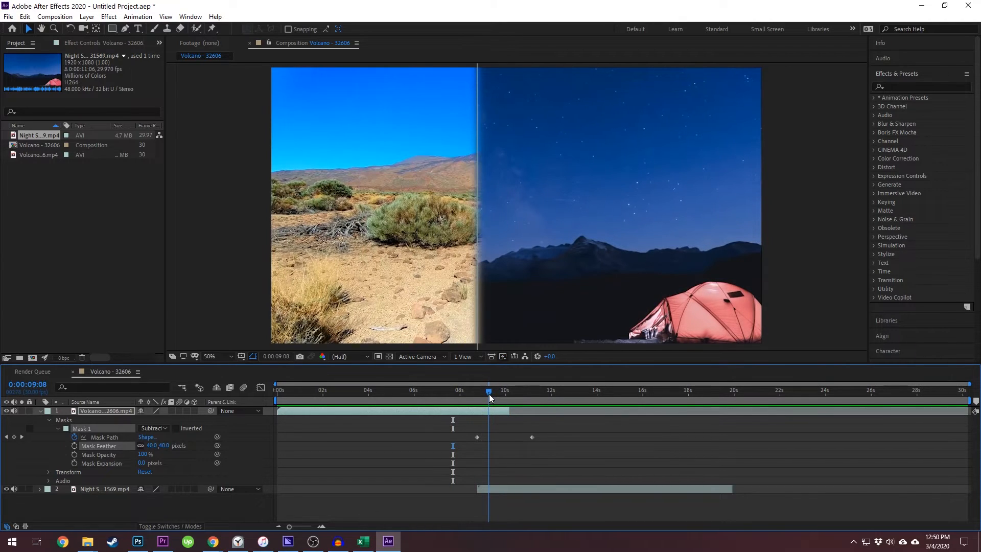
left_click(811, 172)
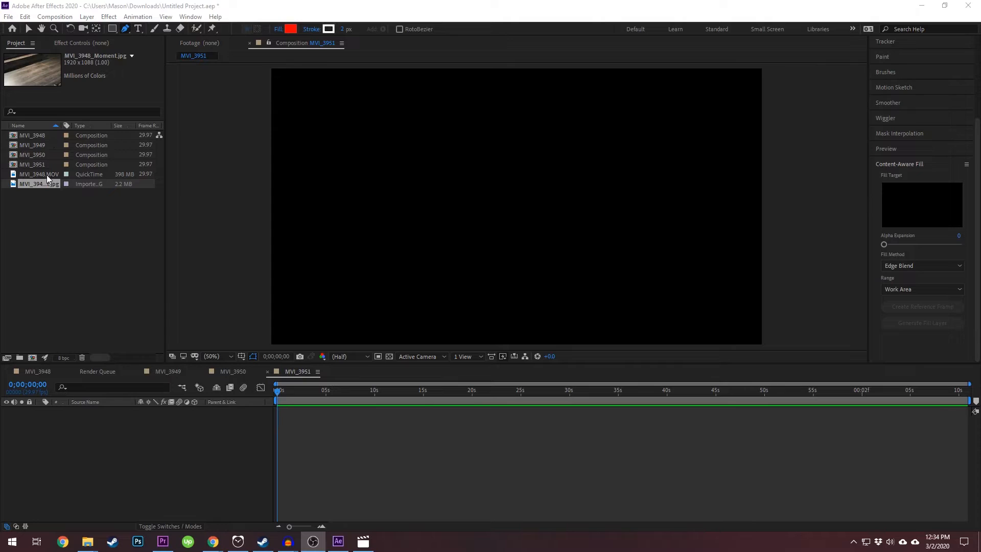
Place the MVI_3948 still image above MVI_3948.MOV and, at 0;00;01;00, lower the still's opacity to 36%
left_click_drag(46, 195, 96, 409)
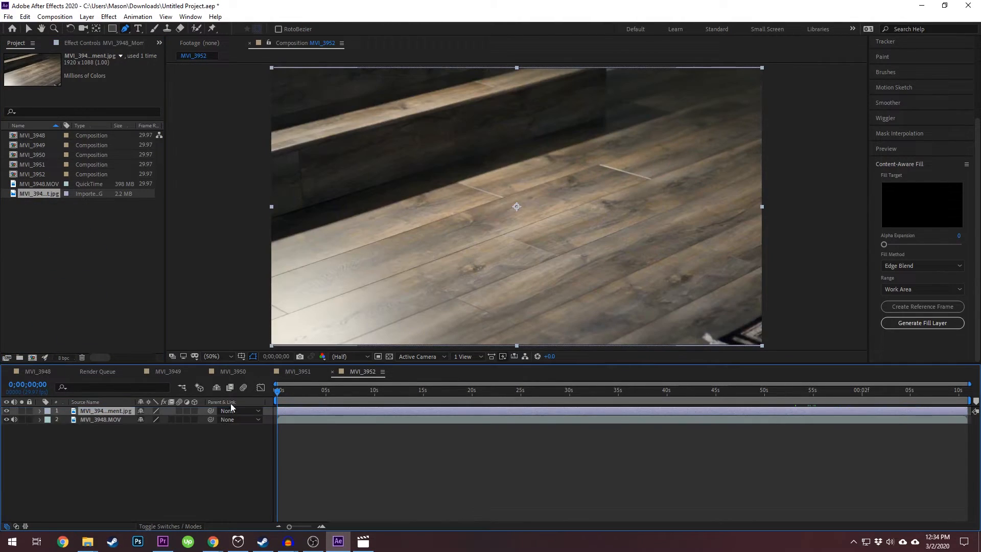
left_click_drag(278, 390, 289, 392)
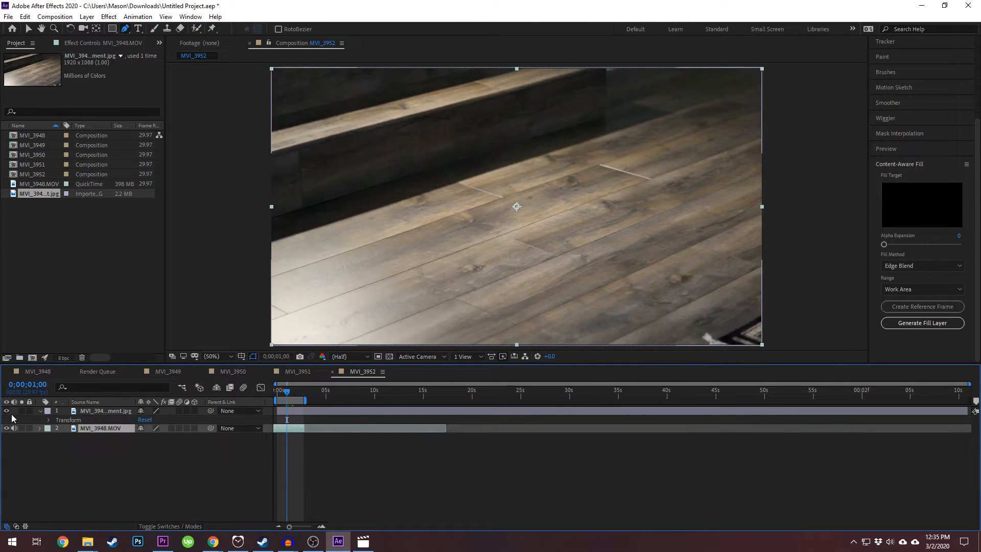
left_click(88, 422)
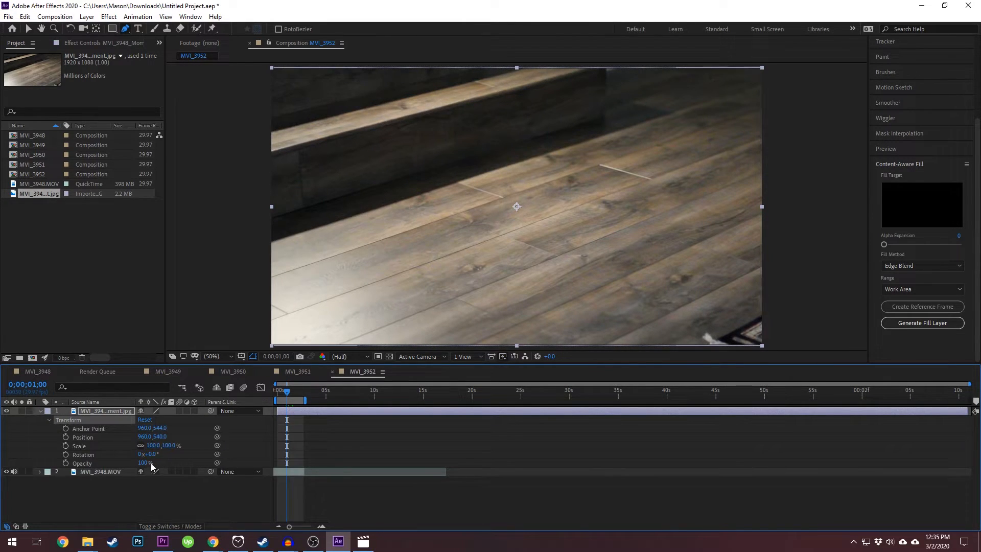
left_click_drag(139, 463, 115, 465)
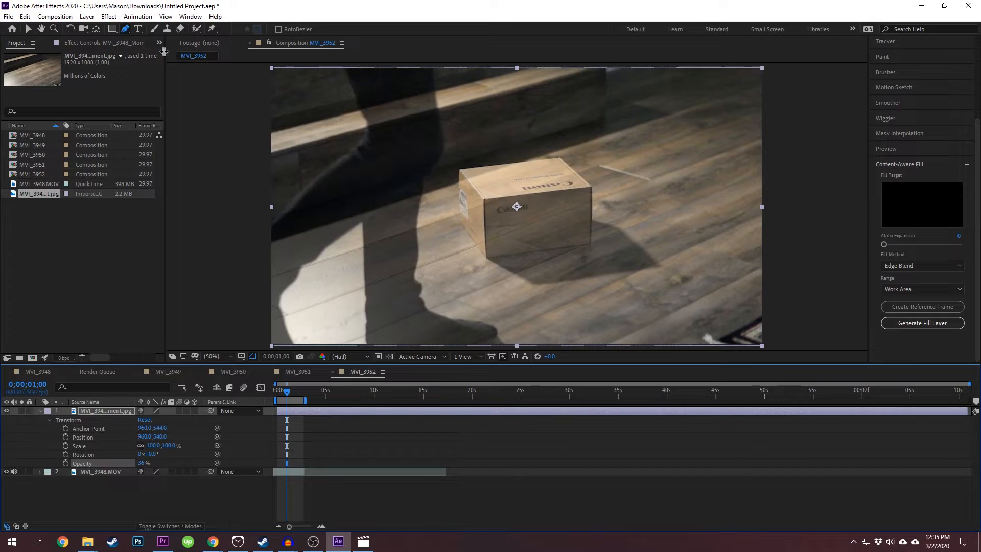
Draw a closed Pen mask on the still layer, loosely surrounding the Canon box and its shadow
left_click(444, 205)
left_click(472, 270)
left_click(532, 295)
left_click(599, 290)
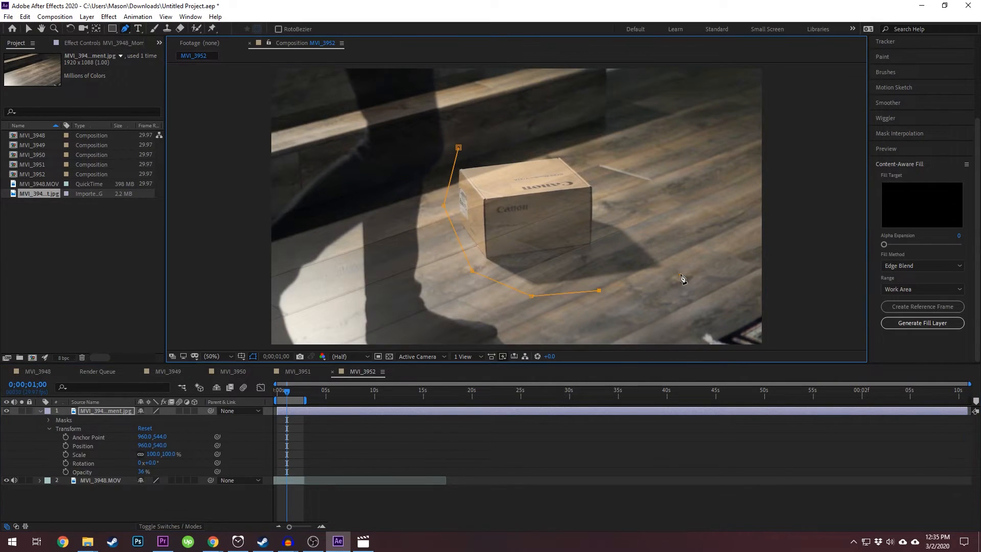
left_click(682, 272)
left_click(642, 210)
double_click(590, 164)
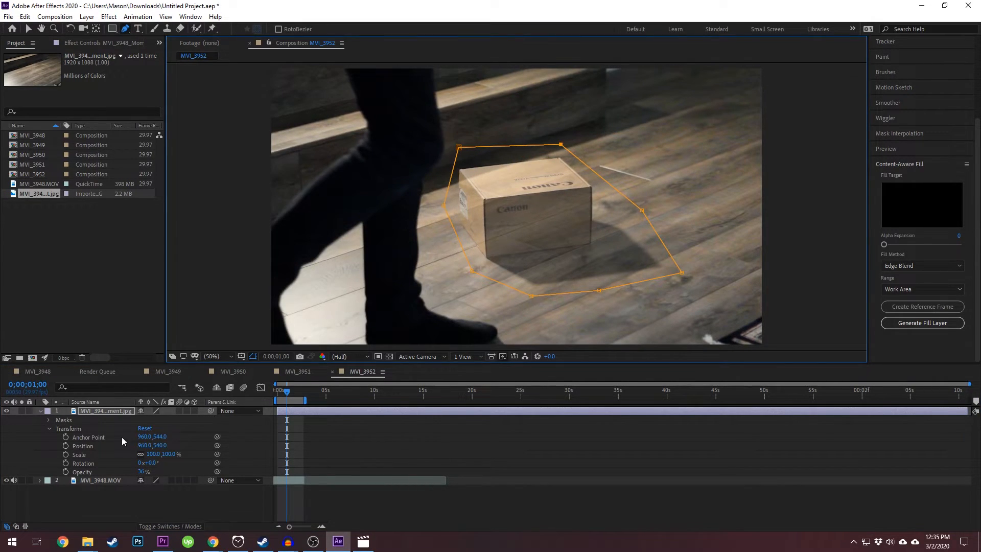
Keep Mask 1 in Add mode and set the still layer's opacity to 100%
left_click(49, 419)
left_click(153, 428)
left_click(174, 451)
left_click_drag(139, 479, 781, 474)
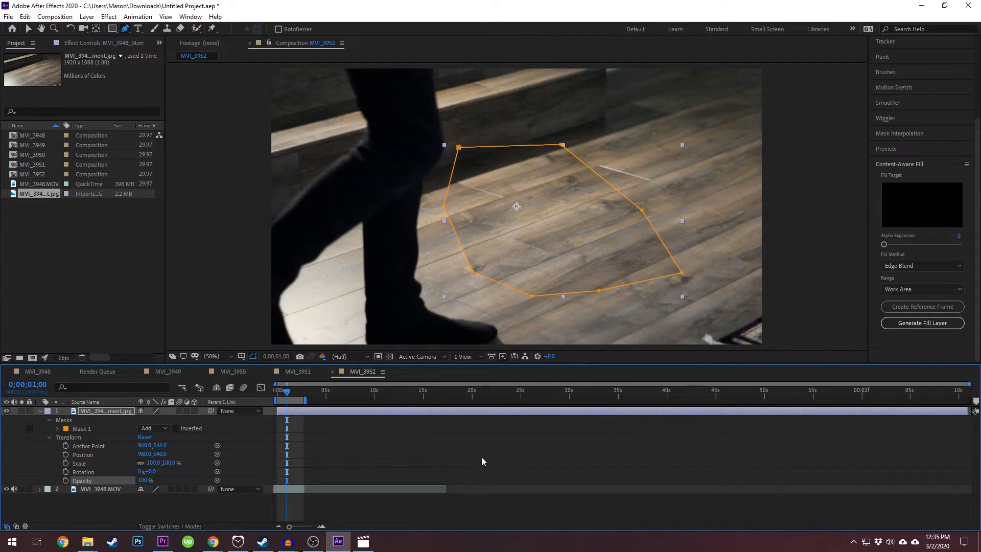
Play the composition from the start to check how the masked floor patch blends with the footage
left_click(286, 388)
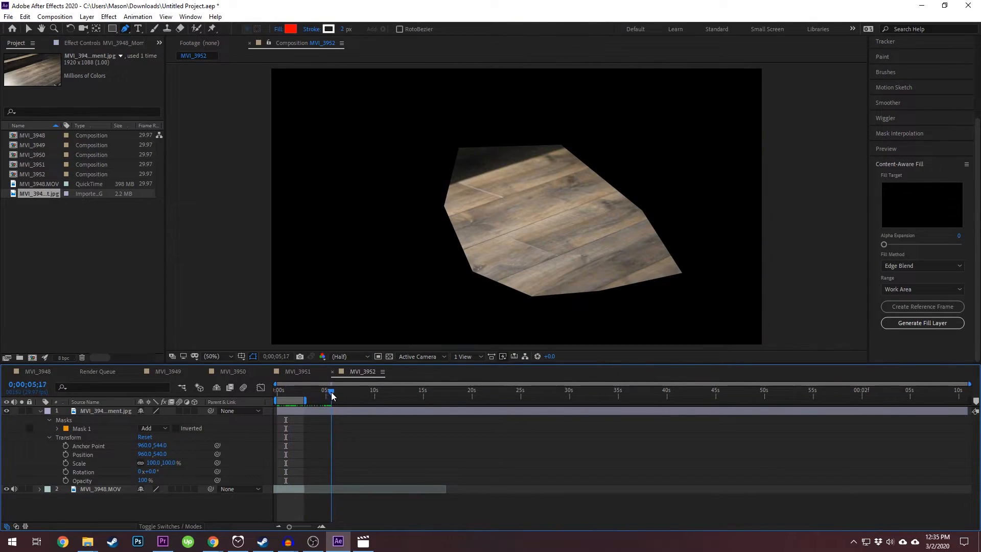
left_click_drag(331, 392, 204, 396)
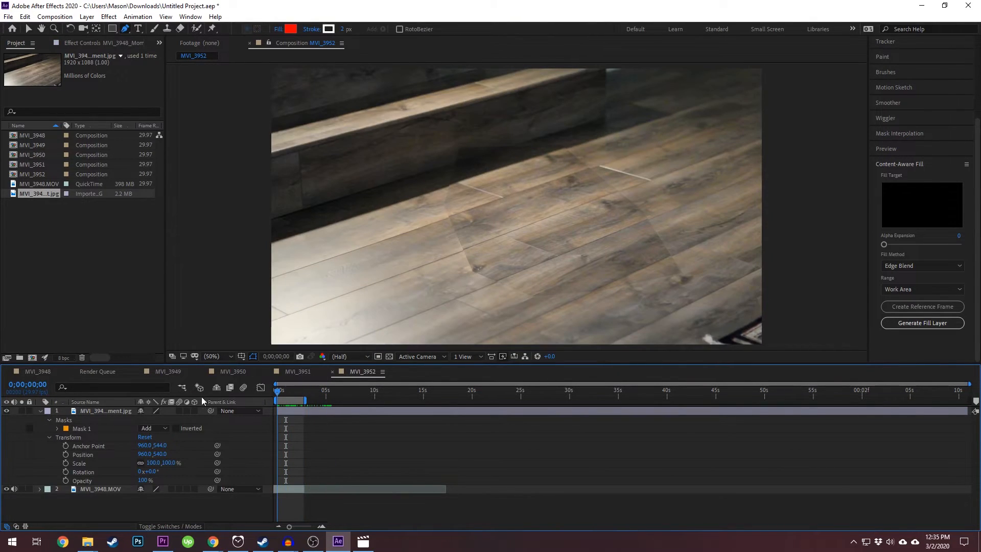
left_click(94, 413)
left_click(394, 511)
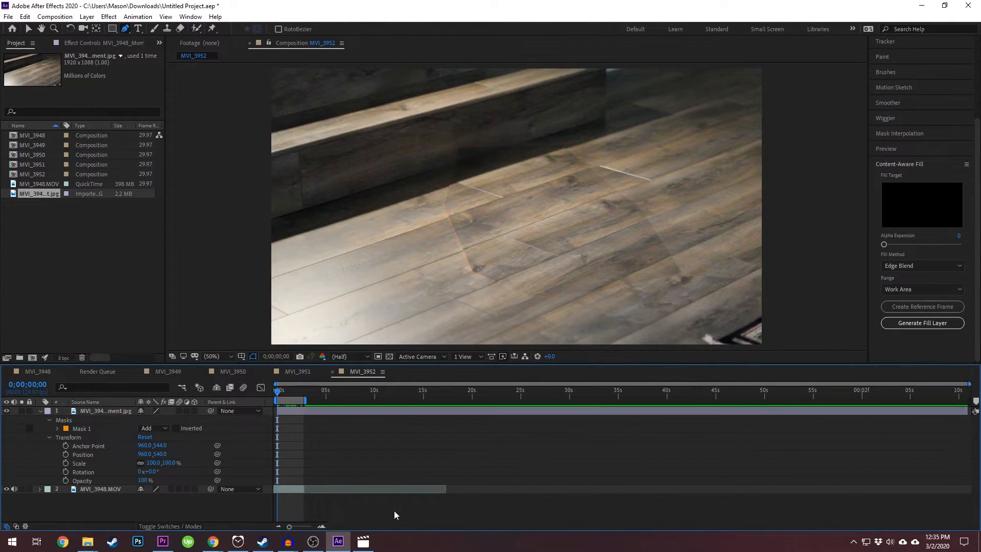
key("space")
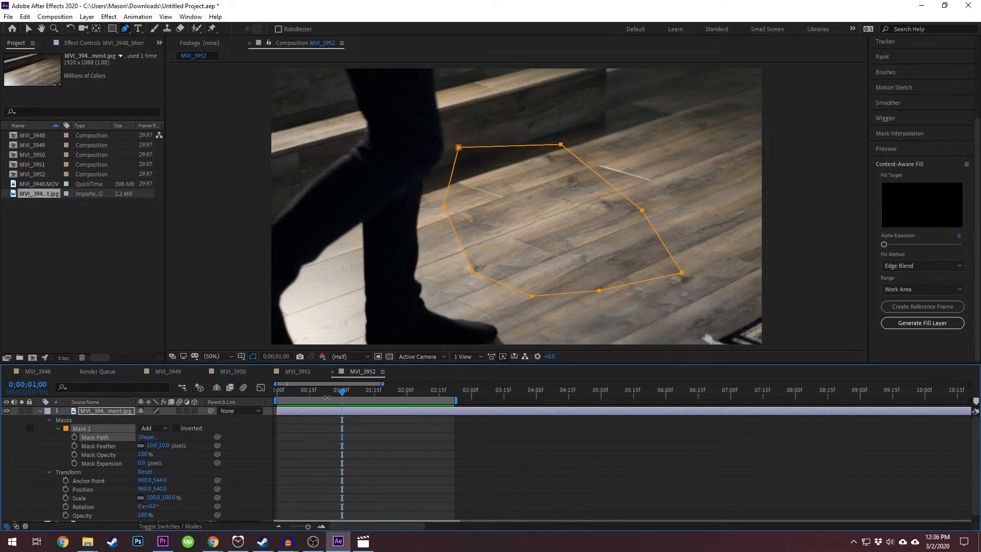
Start keyframing Mask 1's path at 0;00;01;00 and pull its left vertices inward frame by frame to clear the leg
left_click(75, 437)
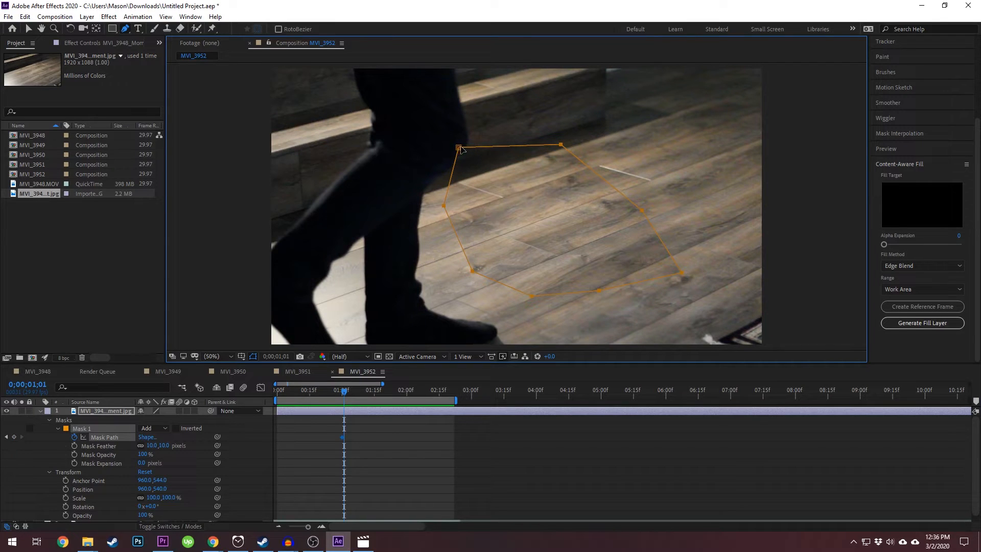
left_click_drag(459, 148, 482, 162)
key("Page_Down")
key("Page_Down")
key("Page_Down")
key("Page_Down")
key("Page_Down")
left_click_drag(473, 271, 501, 263)
Continue reshaping Mask 1 frame by frame so its left edge follows the front leg across the box area
key("Page_Down")
key("Page_Down")
left_click_drag(517, 204, 534, 204)
key("Page_Down")
key("Page_Down")
left_click_drag(565, 158, 656, 211)
key("Page_Down")
key("Page_Down")
left_click(372, 391)
mouse_move(372, 391)
left_mouse_down()
mouse_move(336, 386)
mouse_move(355, 392)
left_mouse_up()
left_click(467, 151)
left_click(449, 192)
key("ctrl+z")
left_click(117, 420)
left_click(451, 160)
left_click(359, 391)
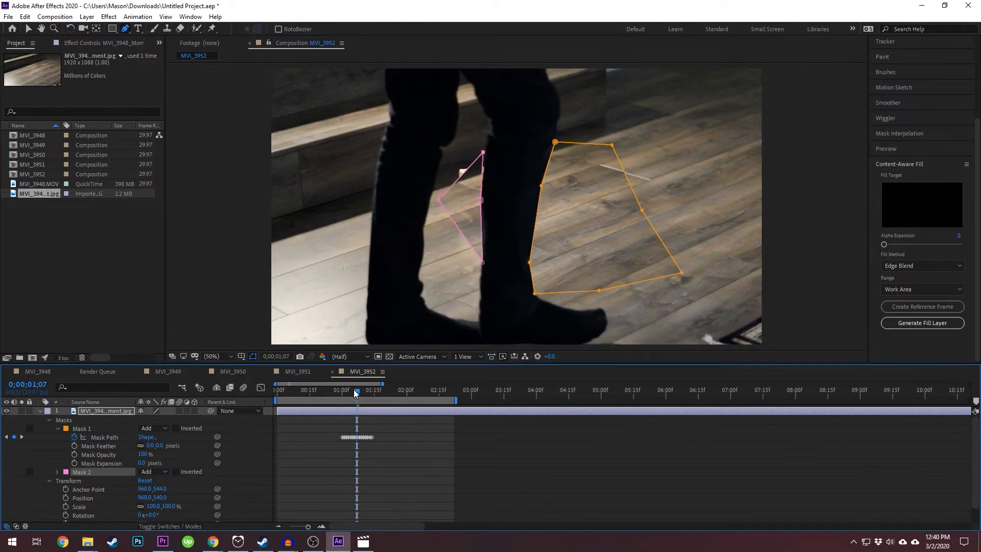
left_click(357, 391)
left_click(92, 437)
key("Delete")
At 0;00;01;06, draw a second mask over the gap between the legs and set a keyframe for its path
left_click(354, 392)
left_click(451, 148)
left_click(469, 149)
left_click(74, 480)
Step through the following frames and reshape Mask 2 so it fills the widening gap between the two legs
key("Page_Down")
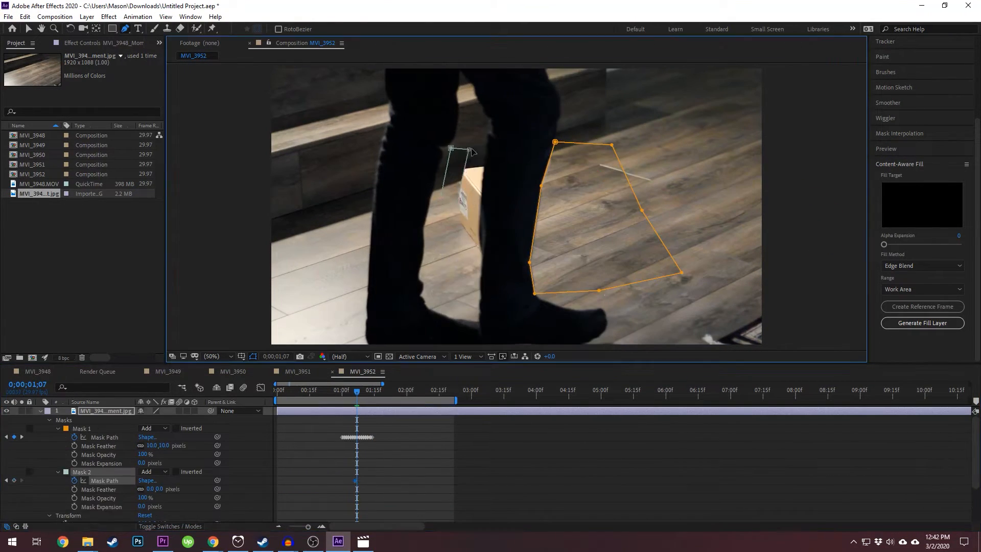
key("Page_Down")
left_click_drag(468, 149, 504, 147)
left_click(359, 392)
left_click_drag(359, 391, 361, 391)
left_click_drag(502, 147, 513, 147)
key("Page_Down")
key("Page_Down")
key("Page_Down")
left_click_drag(529, 191, 547, 190)
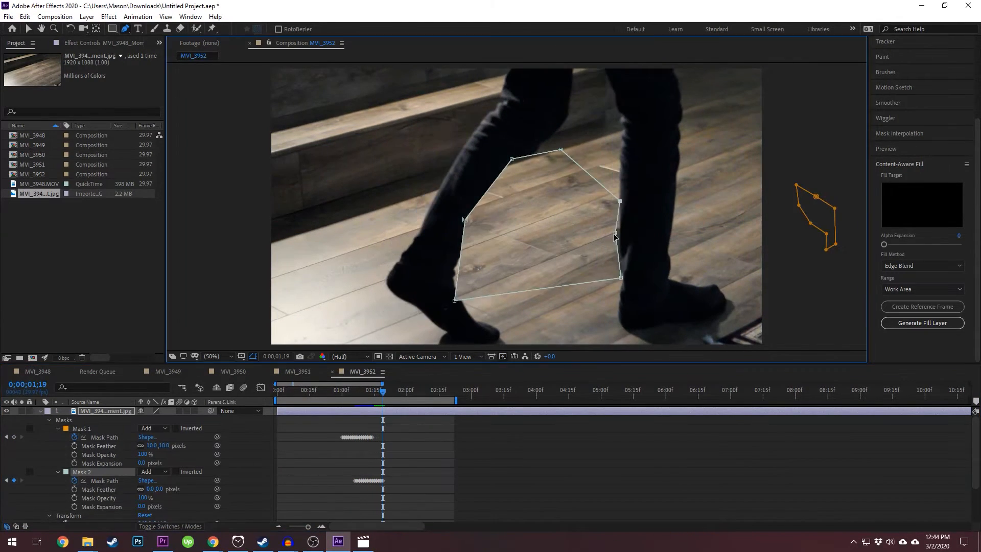
Continue keyframing Mask 2's path up to 0;00;01;27, moving its vertices beyond the frame's right edge
key("Page_Down")
left_click_drag(490, 278, 518, 274)
left_click_drag(391, 393, 394, 394)
key("=")
key("=")
left_click(632, 392)
left_click(641, 392)
left_click_drag(613, 214, 717, 218)
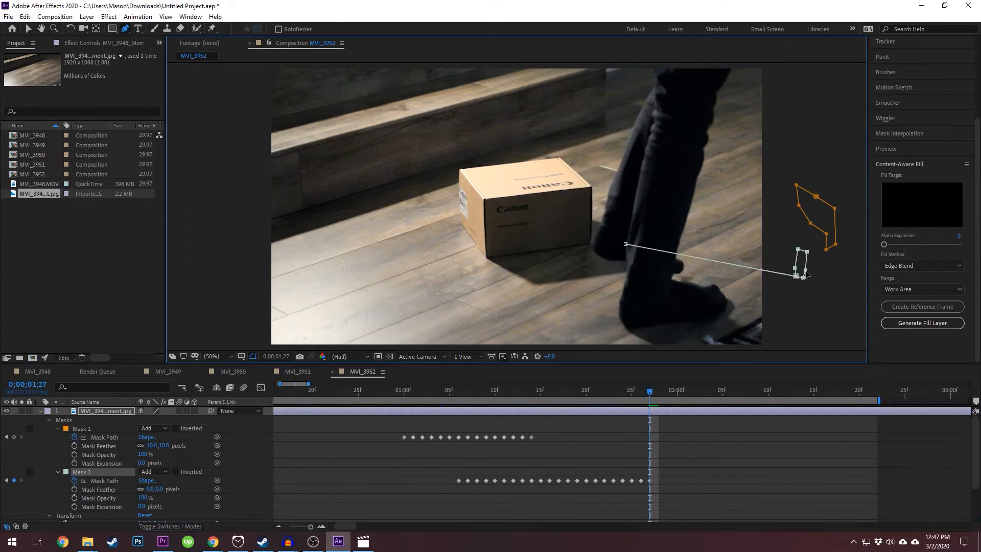
left_click_drag(632, 233, 626, 238)
left_click(586, 392)
left_click(490, 136)
left_click(394, 197)
key("Page_Down")
key("Page_Down")
key("Page_Down")
key("Page_Down")
key("Delete")
From 0;00;01;20, draw a third mask behind the trailing leg and reshape its path over the next frames
mouse_move(622, 392)
left_mouse_down()
mouse_move(501, 403)
mouse_move(586, 391)
left_mouse_up()
left_click(399, 166)
scroll(204, 459, "down", 2)
left_click(605, 392)
left_click(613, 392)
left_click_drag(475, 141, 536, 146)
left_click(622, 392)
left_click_drag(420, 142, 446, 165)
Continue keyframing Mask 3's path up to 0;00;02;12, extending it over the whole box and shadow area
left_click(632, 392)
left_click_drag(447, 268, 457, 302)
left_click(641, 392)
left_click_drag(558, 143, 630, 131)
left_click(668, 391)
left_click(749, 392)
left_click_drag(630, 232, 645, 225)
left_click(786, 393)
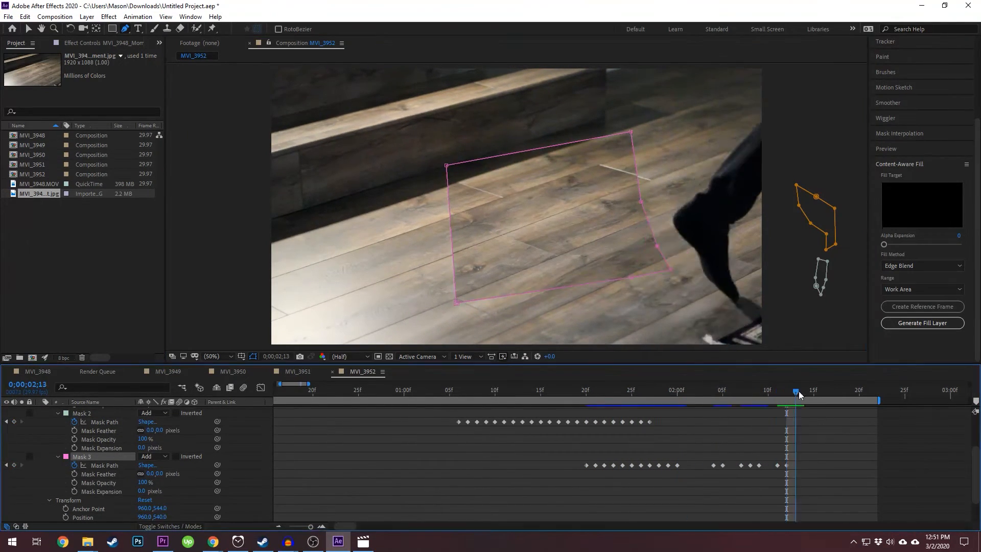
Try animating mask opacity, lowering Mask 2 to 0% near Mask 3's start and adding an opacity keyframe to Mask 1
scroll(789, 399, "down", 4)
left_click(361, 392)
left_click(403, 392)
left_click(74, 439)
left_click_drag(143, 439, 91, 439)
left_click(369, 392)
scroll(271, 459, "up", 2)
left_click(74, 448)
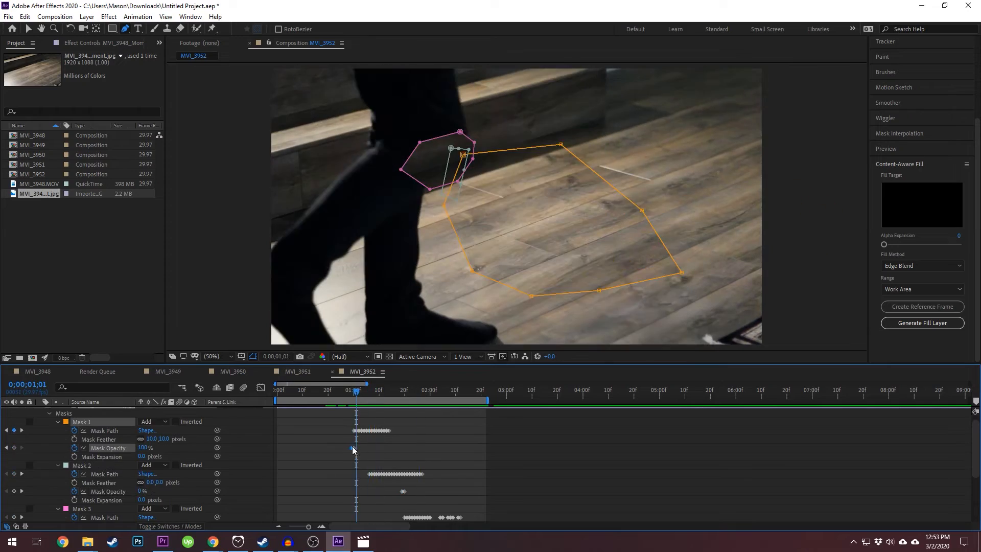
Remove the opacity keyframes from Mask 1 and Mask 2 and raise Mask 2's opacity again
scroll(404, 418, "up", 1)
left_click(74, 454)
left_click(74, 498)
left_click(467, 449)
left_click_drag(351, 392, 403, 386)
left_click(153, 472)
left_click_drag(143, 498, 194, 498)
left_click_drag(399, 392, 381, 405)
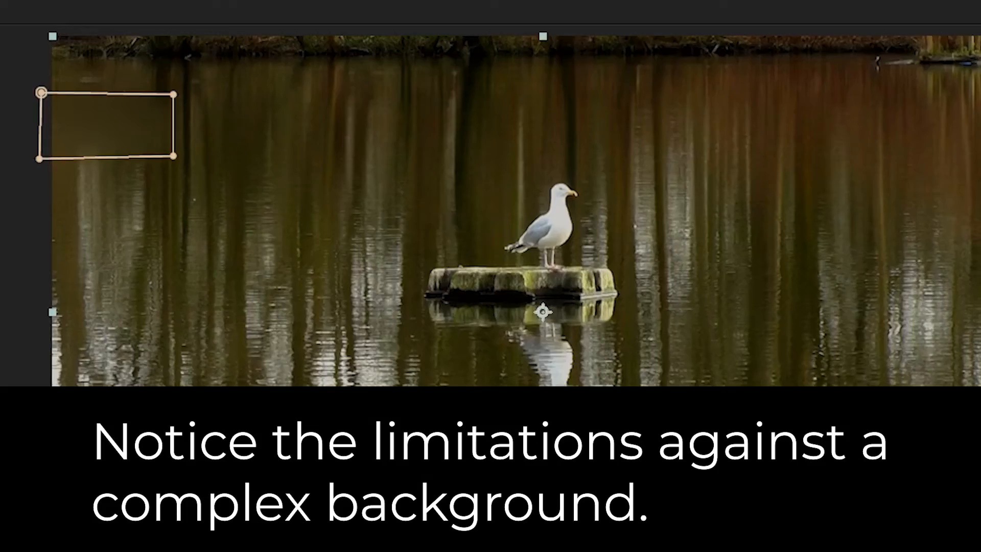
key("space")
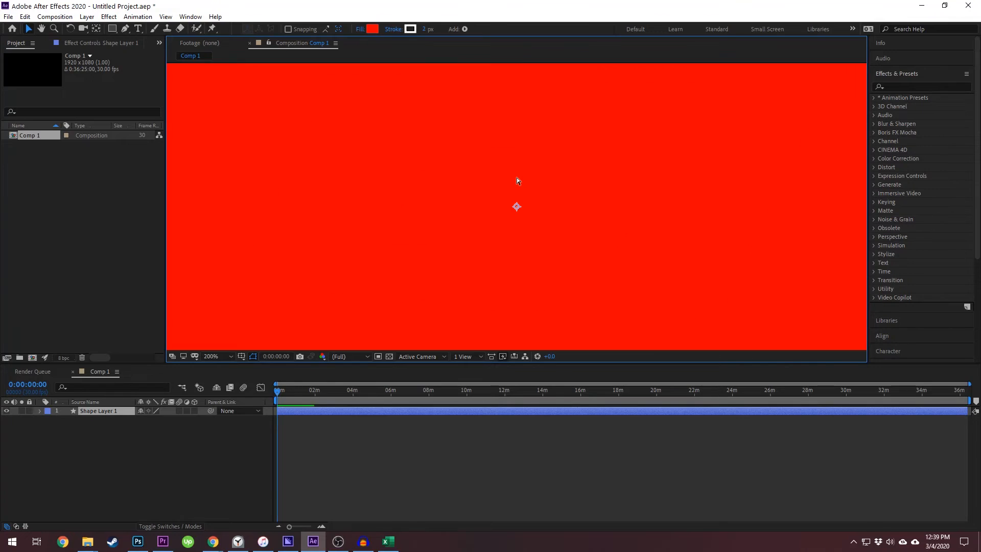
With the red shape deselected, draw a four-sided Pen tool shape overlapping its left part on a new layer and fill it with blue 0054FF
scroll(660, 195, "down", 3)
scroll(661, 194, "up", 2)
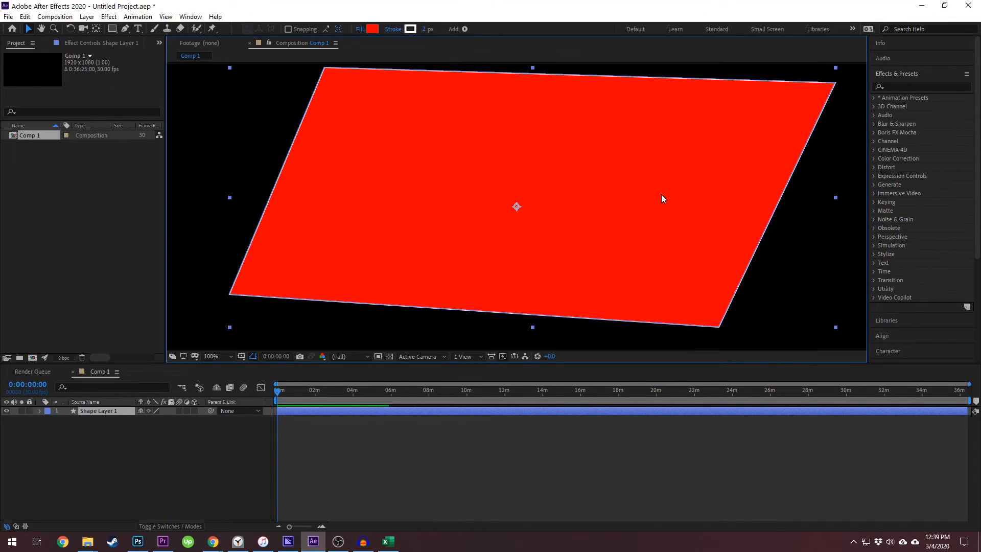
left_click_drag(699, 265, 614, 179)
left_click(755, 277)
left_click(564, 321)
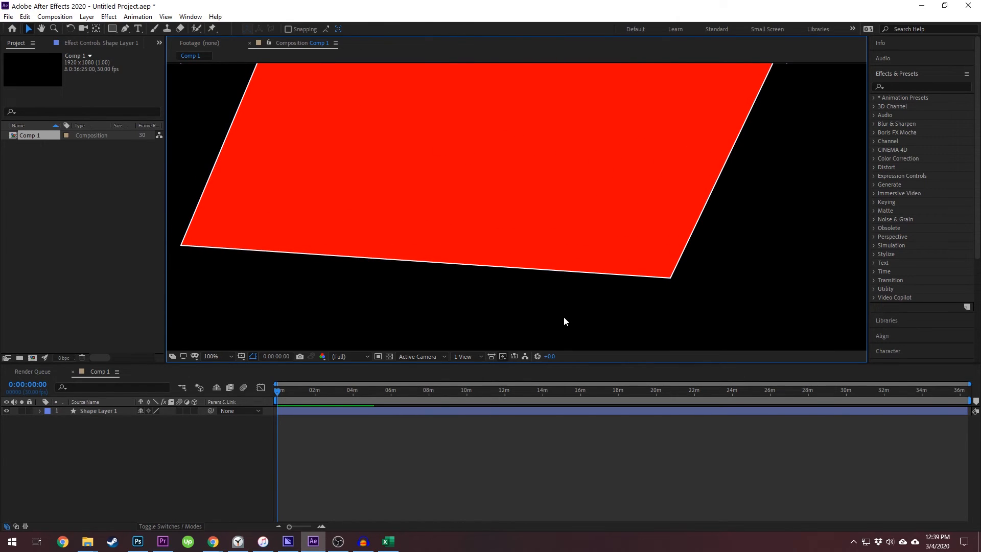
key("comma")
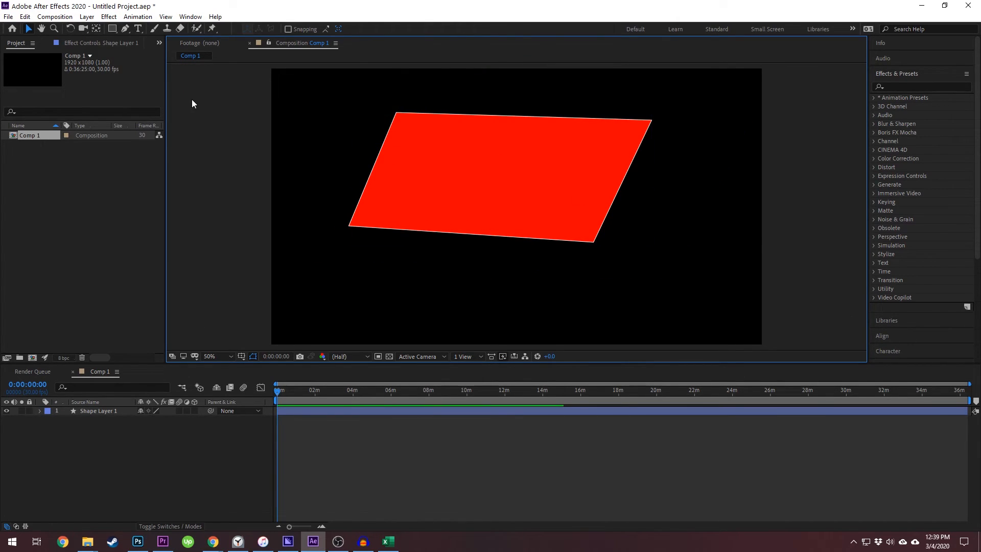
left_click(320, 109)
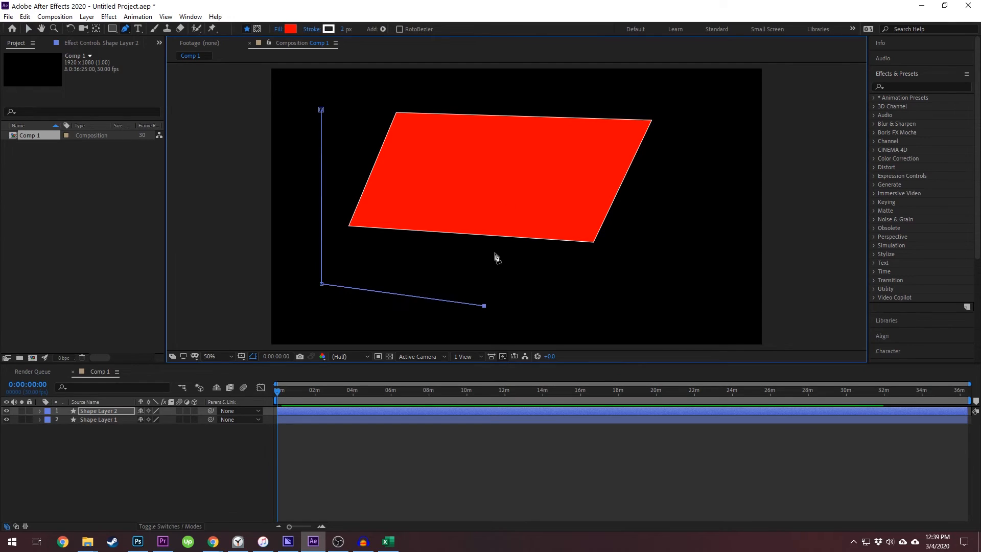
left_click(290, 29)
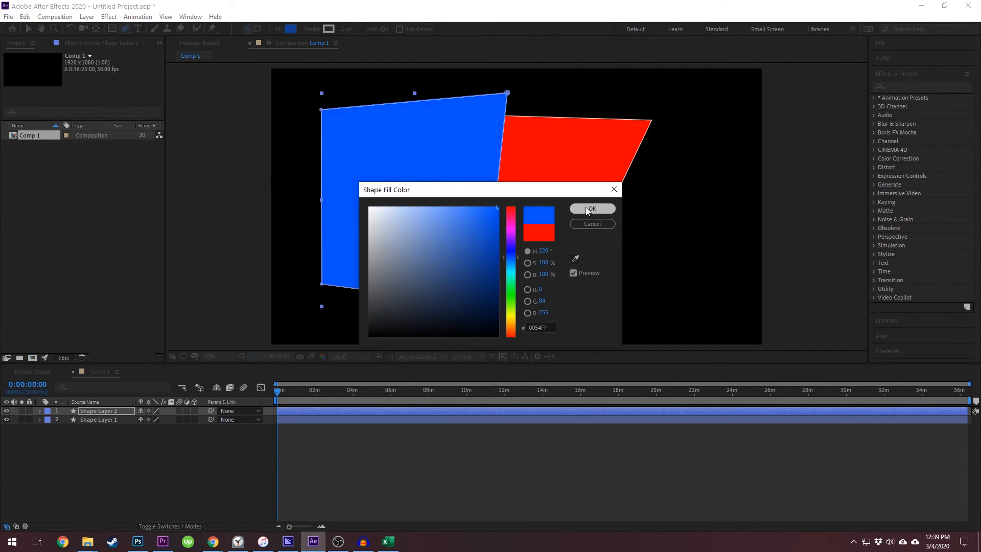
left_click(591, 209)
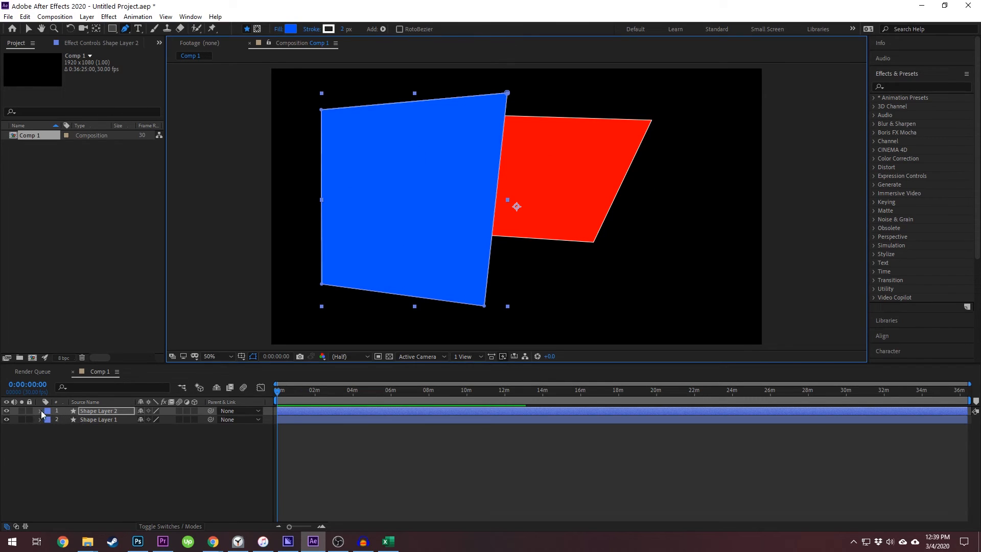